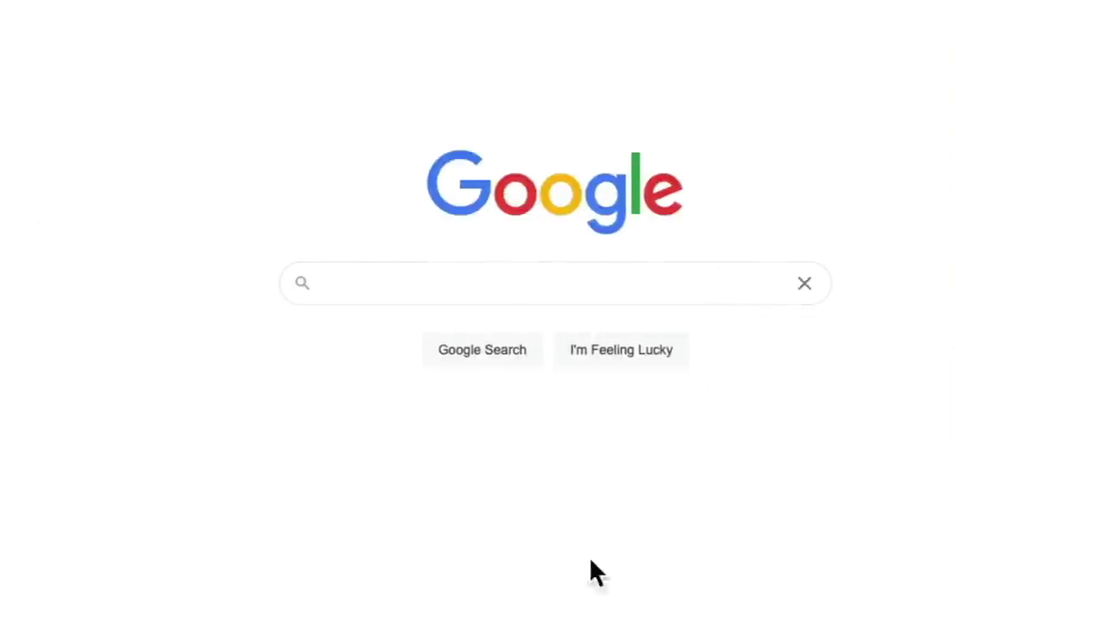
- Search Google for 'sonobus' and open the official SonoBus website from the results
text(sonobus)
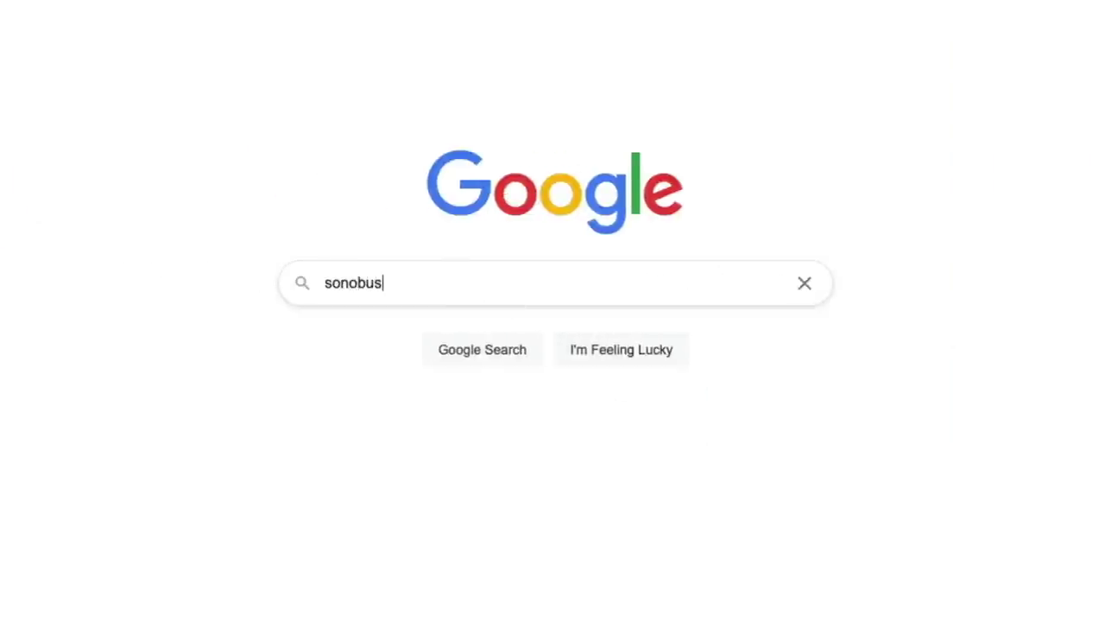
key(Return)
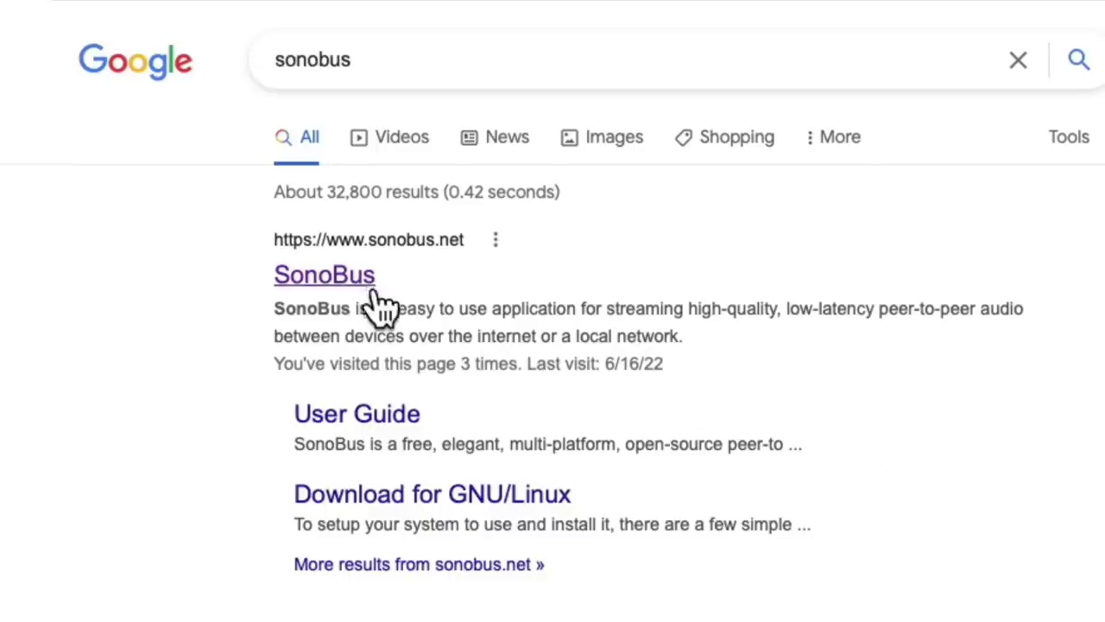
click(363, 290)
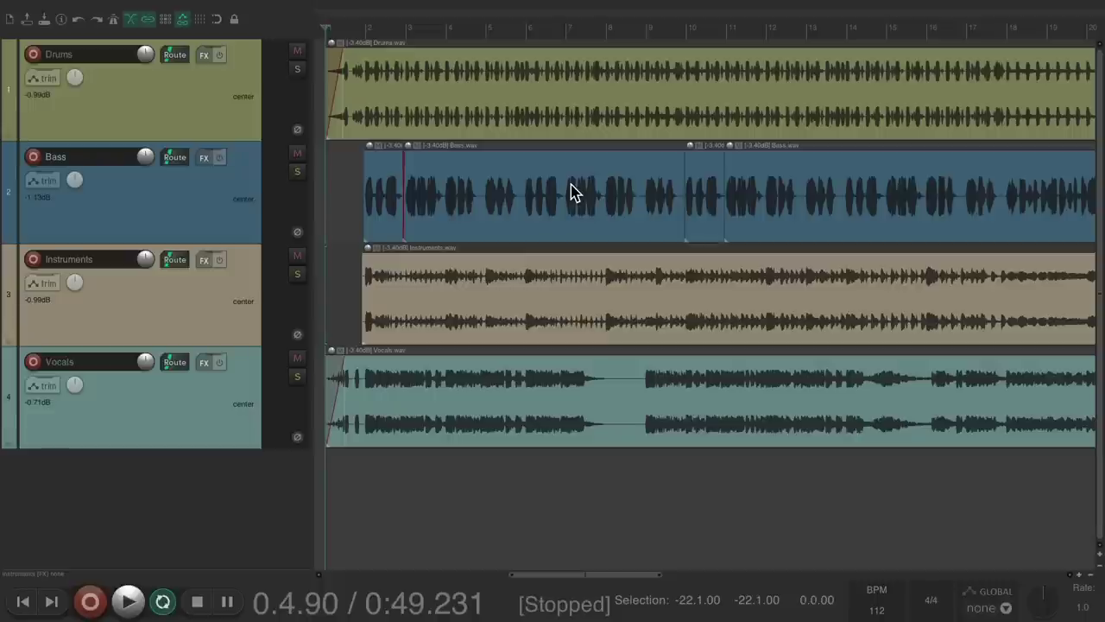
key(space)
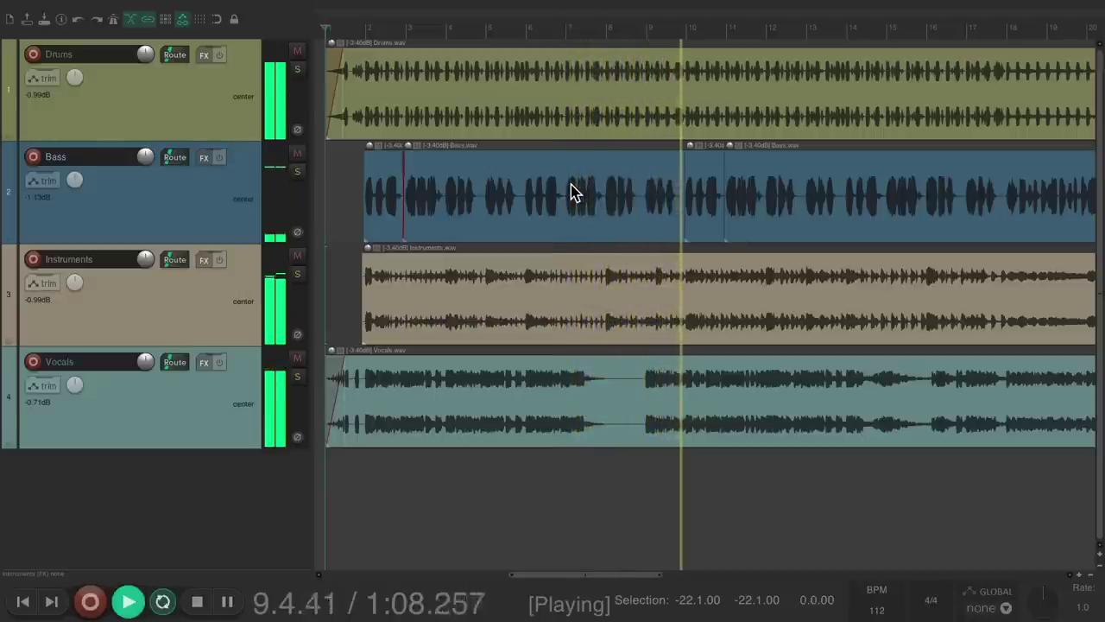
key(space)
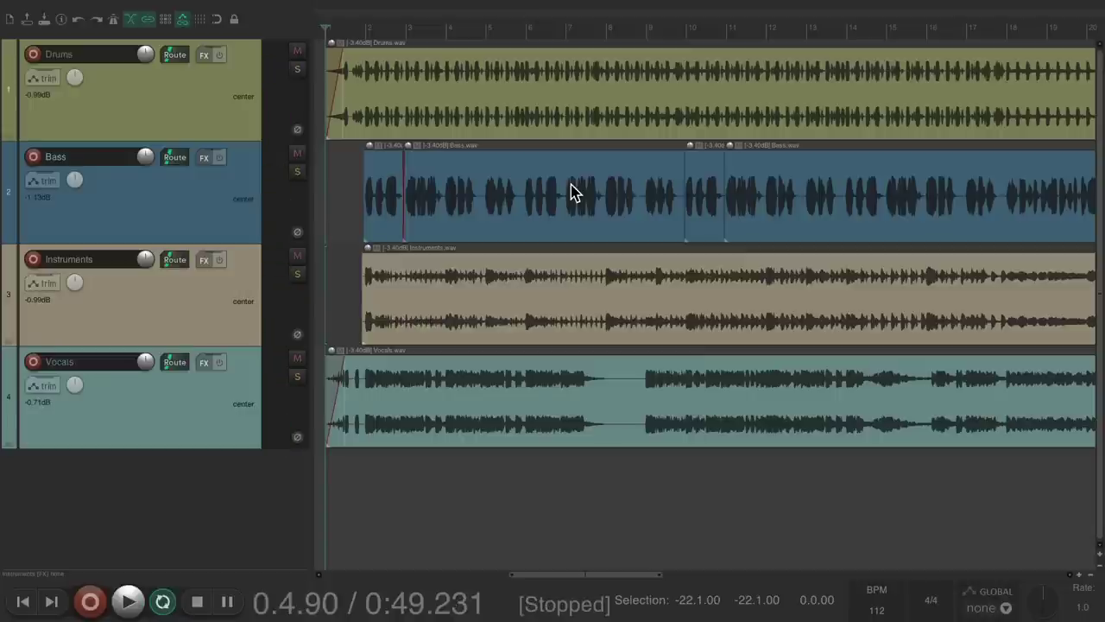
key(super+m)
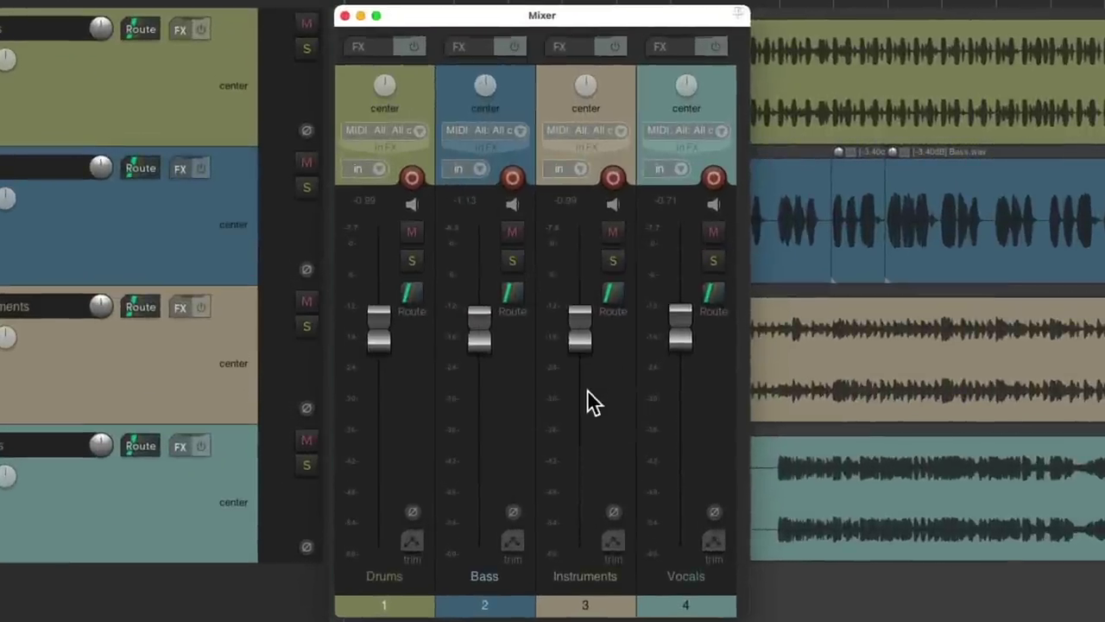
key(super+m)
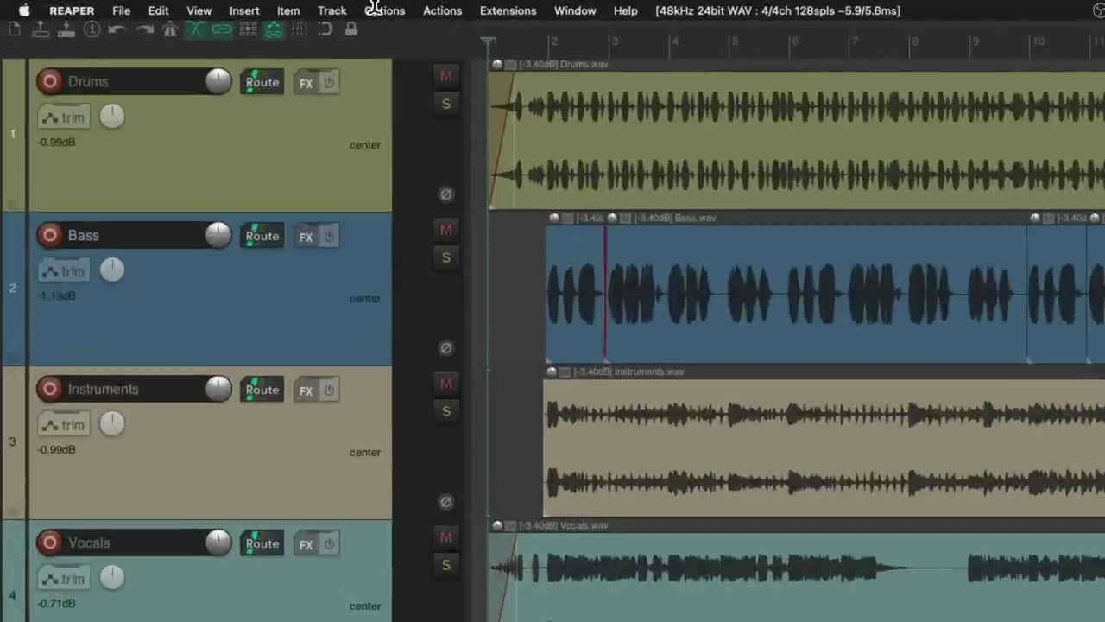
- Show the master track via View > Master Track and open its FX chain
click(134, 6)
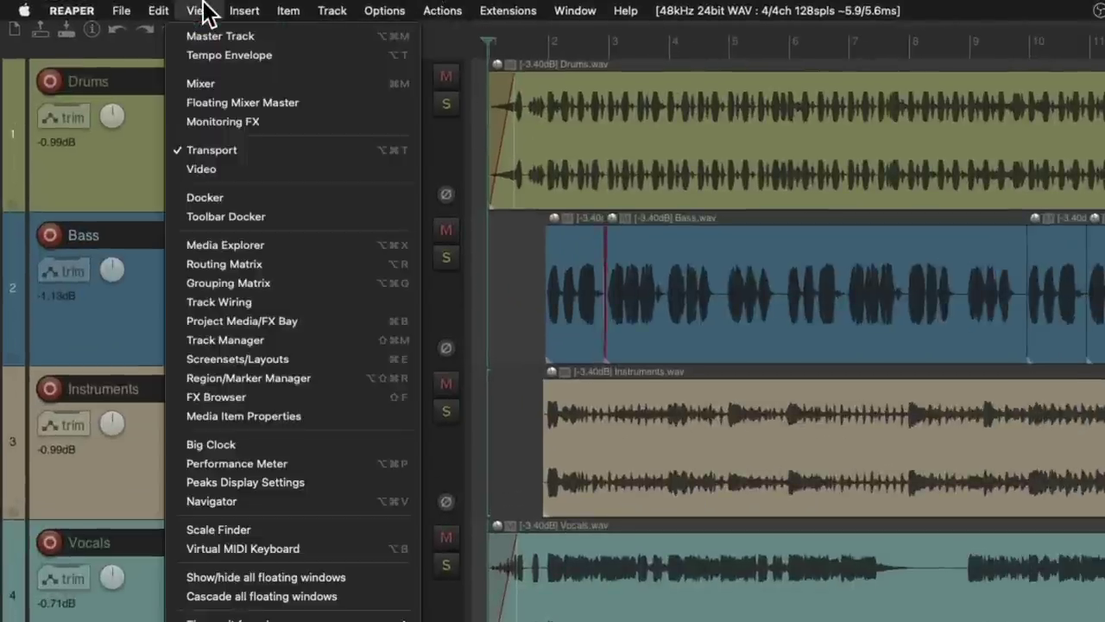
click(173, 38)
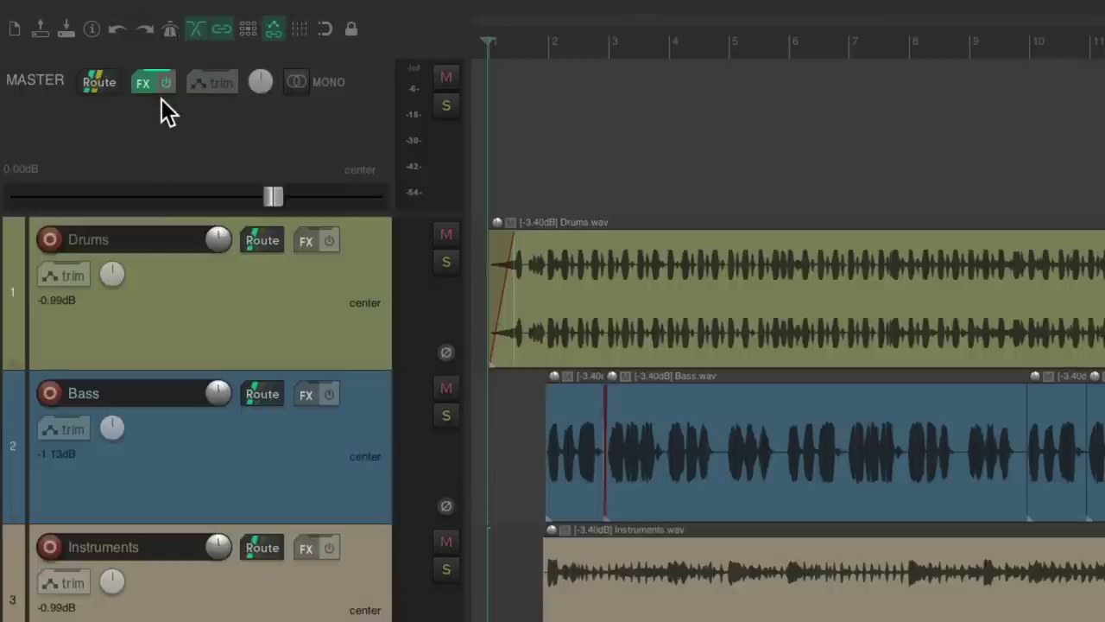
click(149, 87)
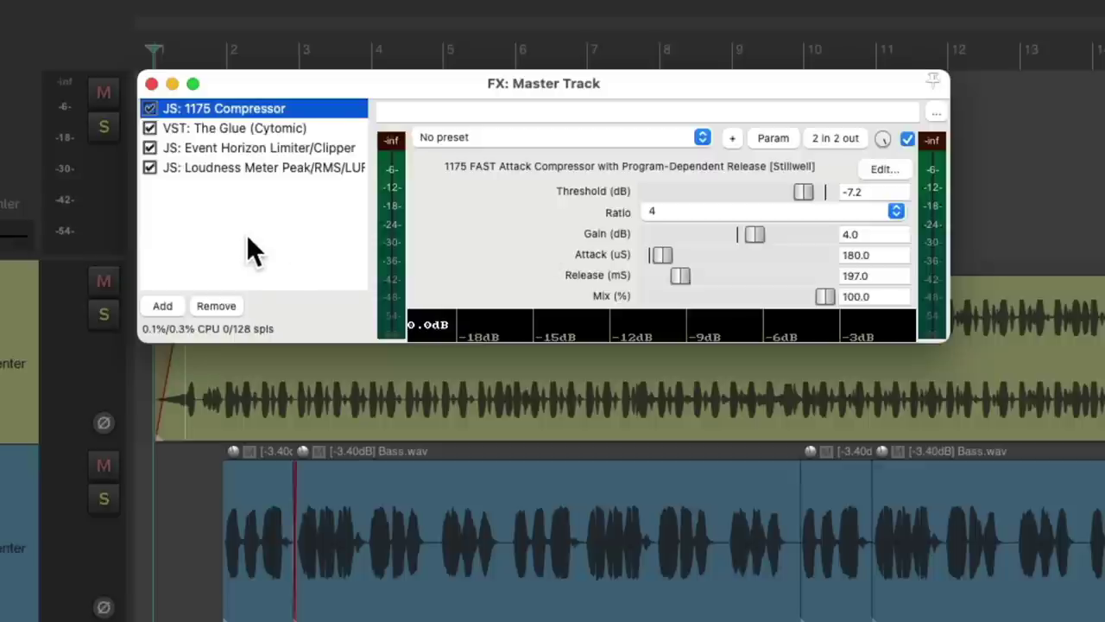
- Add the VST: SonoBus (Sonosaurus) plugin to the master FX chain, filtering by 'sono'
double_click(266, 244)
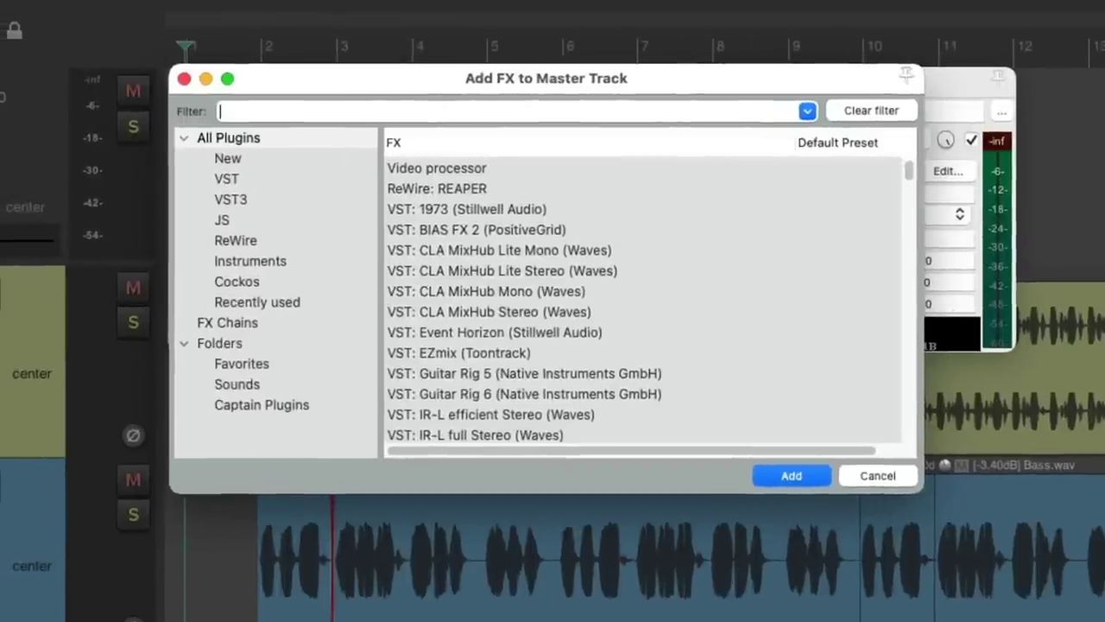
text(sono)
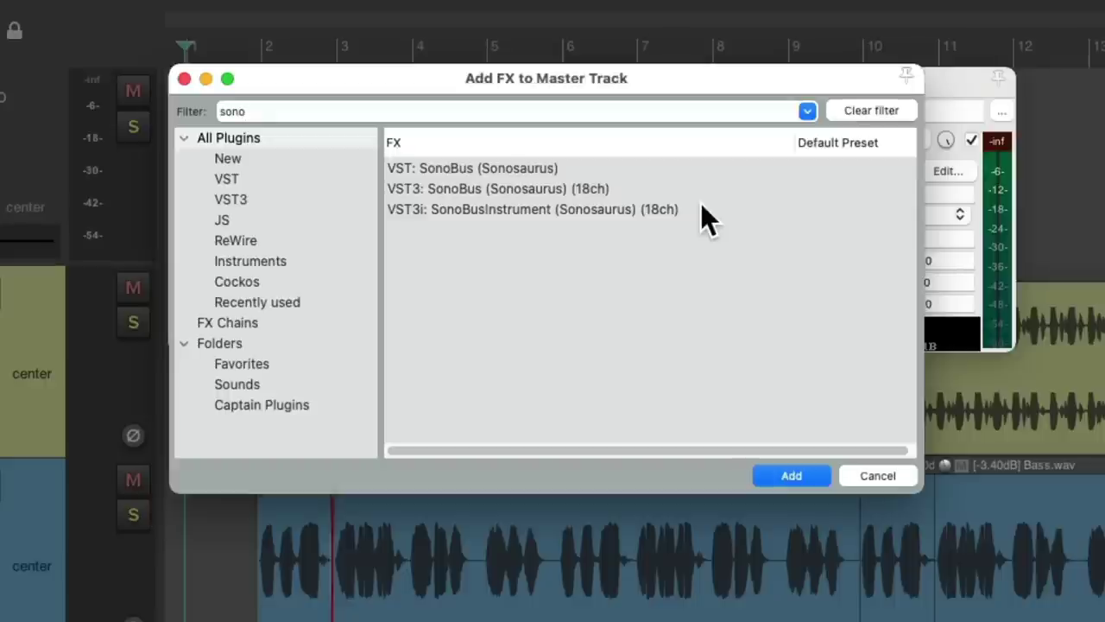
click(585, 169)
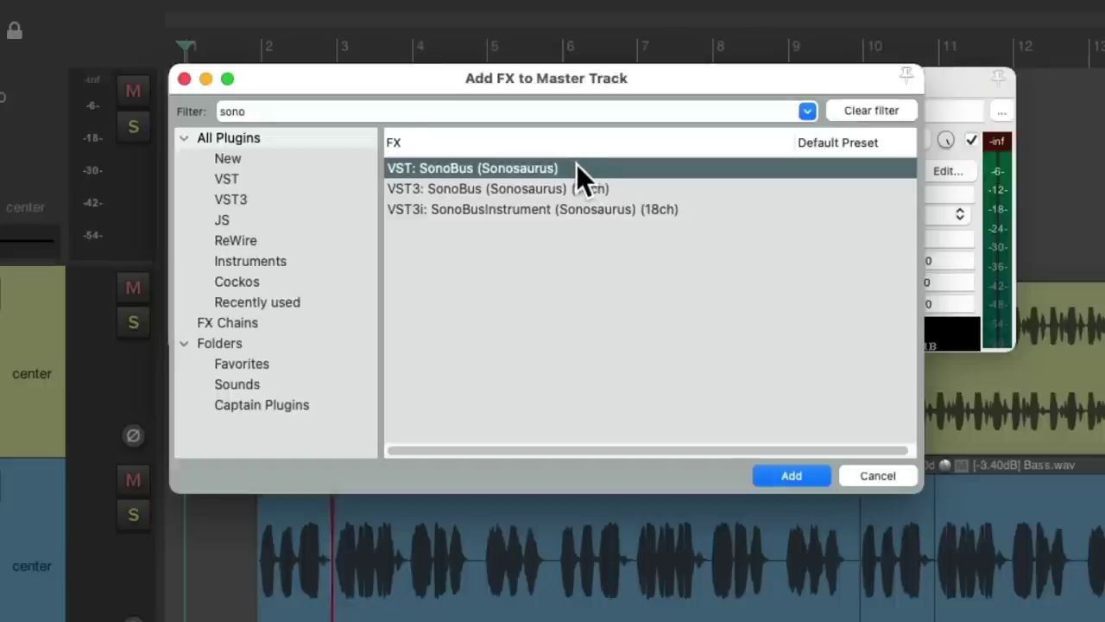
double_click(577, 168)
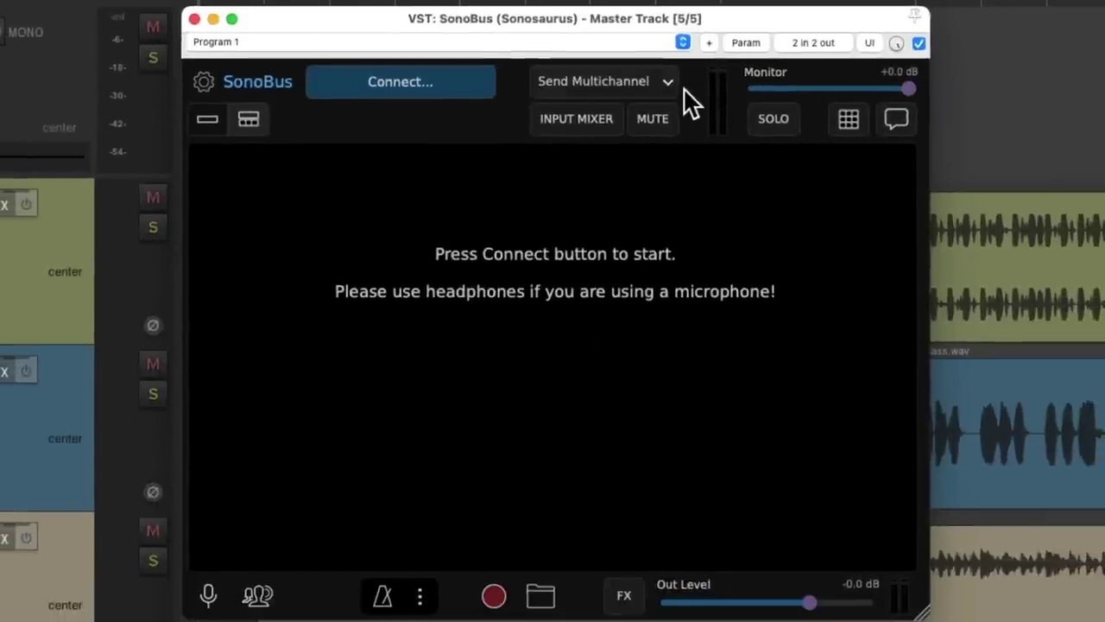
- Switch SonoBus from Send Multichannel to Send Stereo and bring up the Connect panel
click(639, 81)
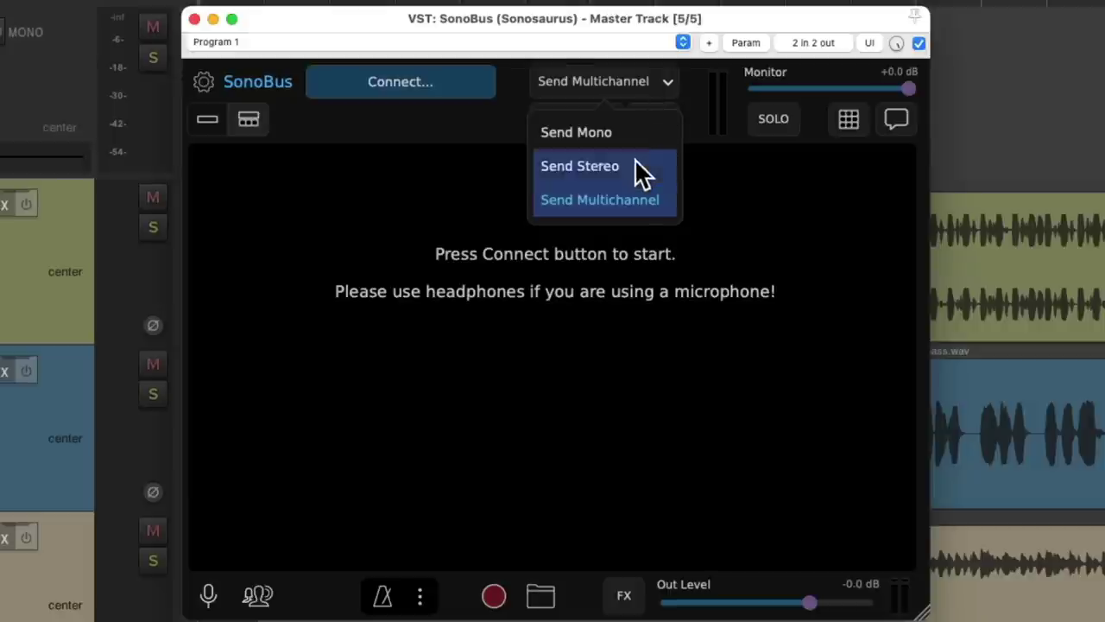
click(587, 166)
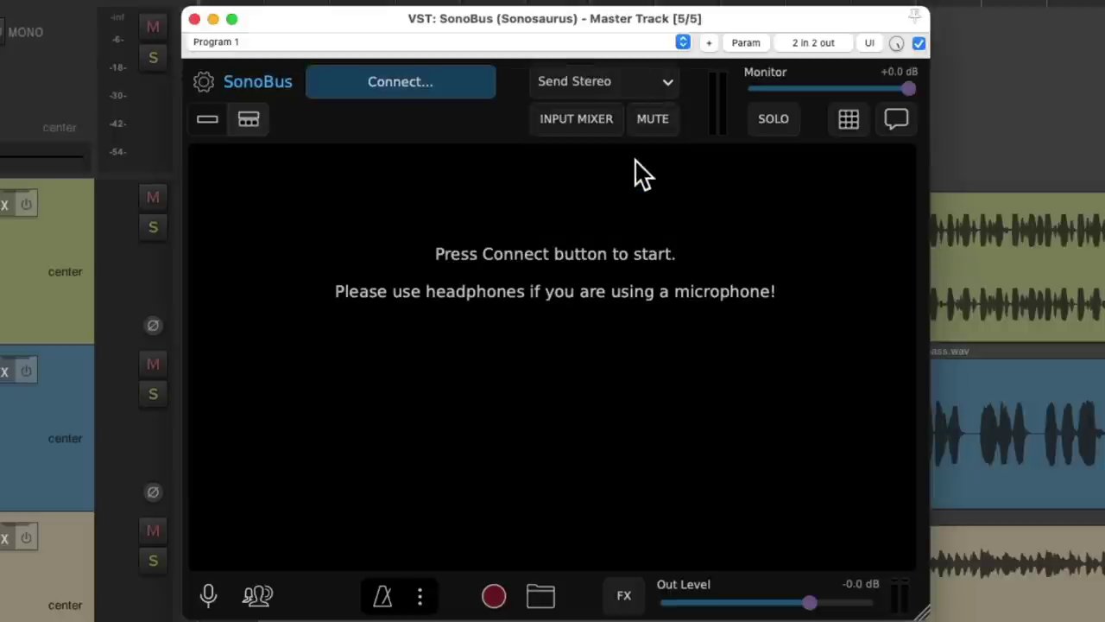
click(457, 83)
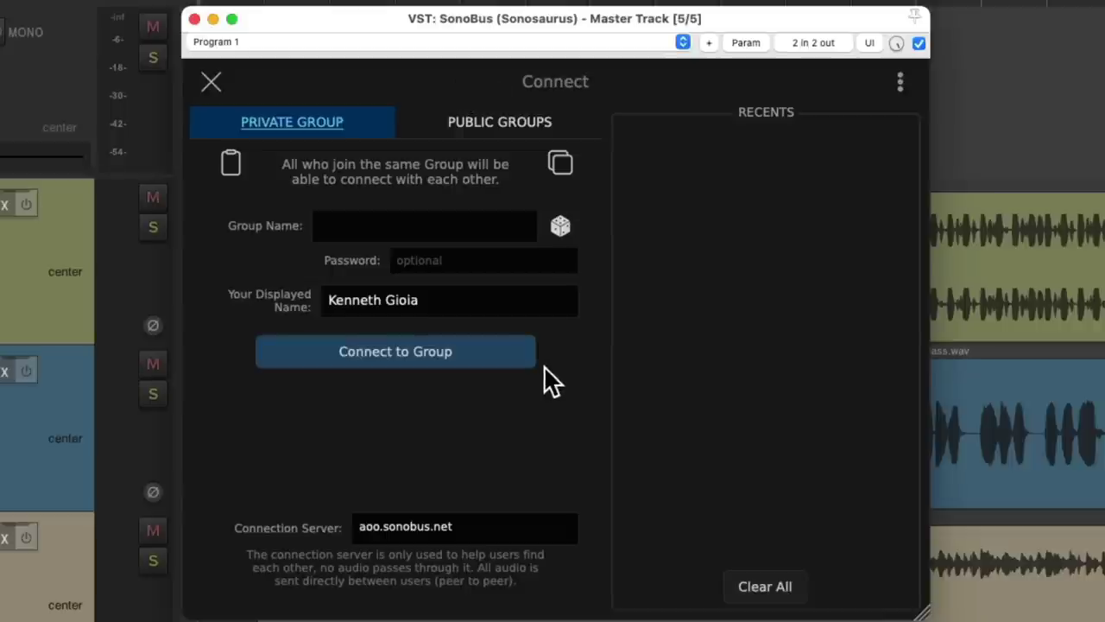
- Browse the public groups, then return to Private Group and try random group names
click(488, 127)
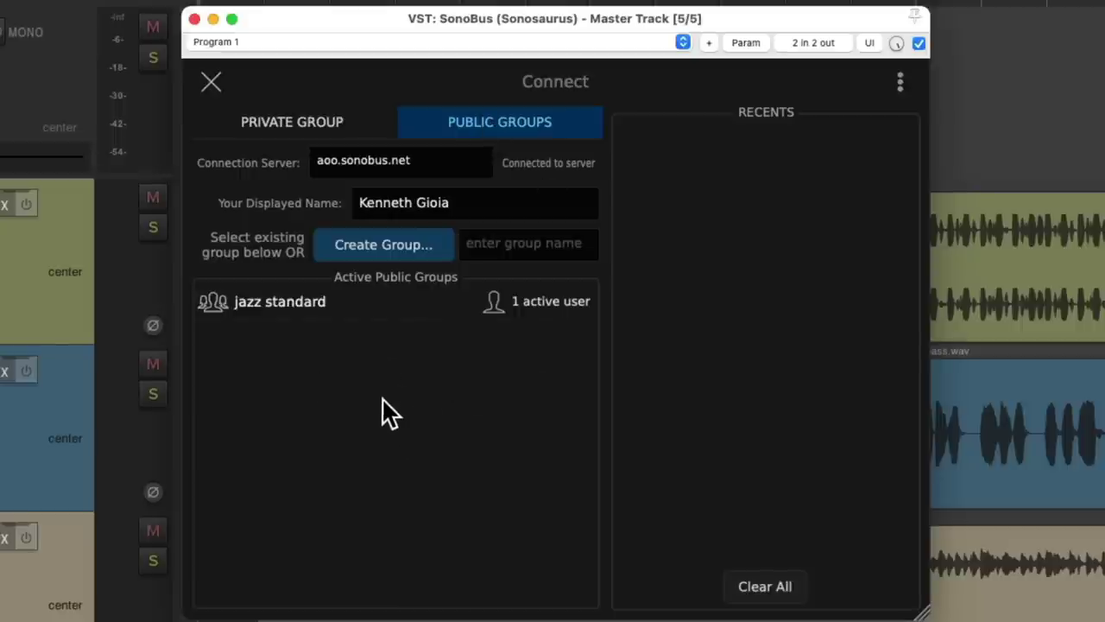
click(366, 125)
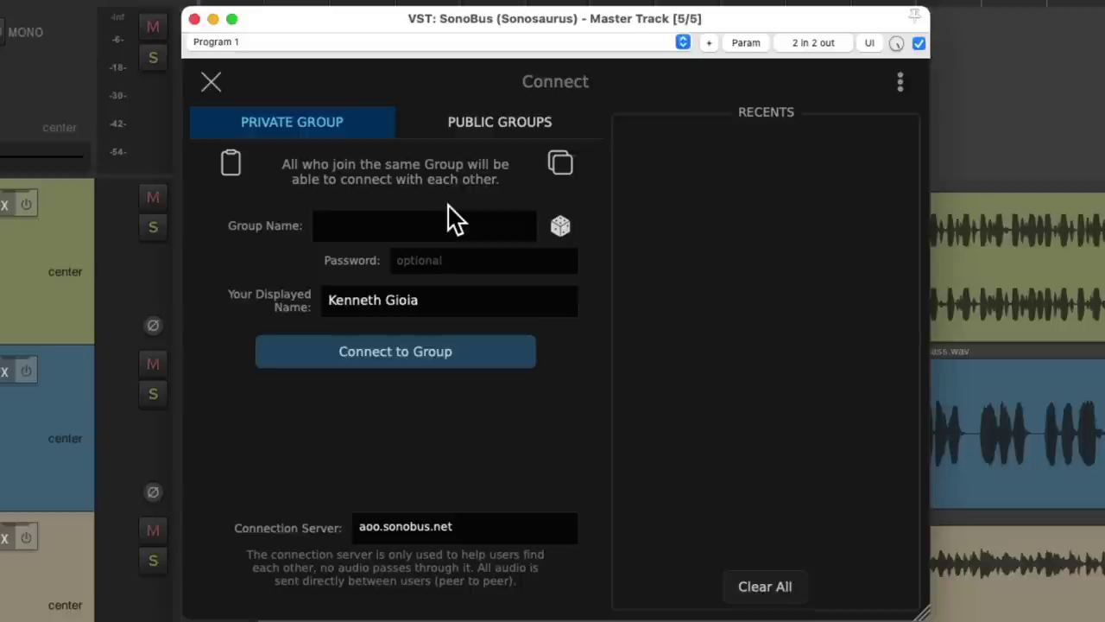
click(559, 226)
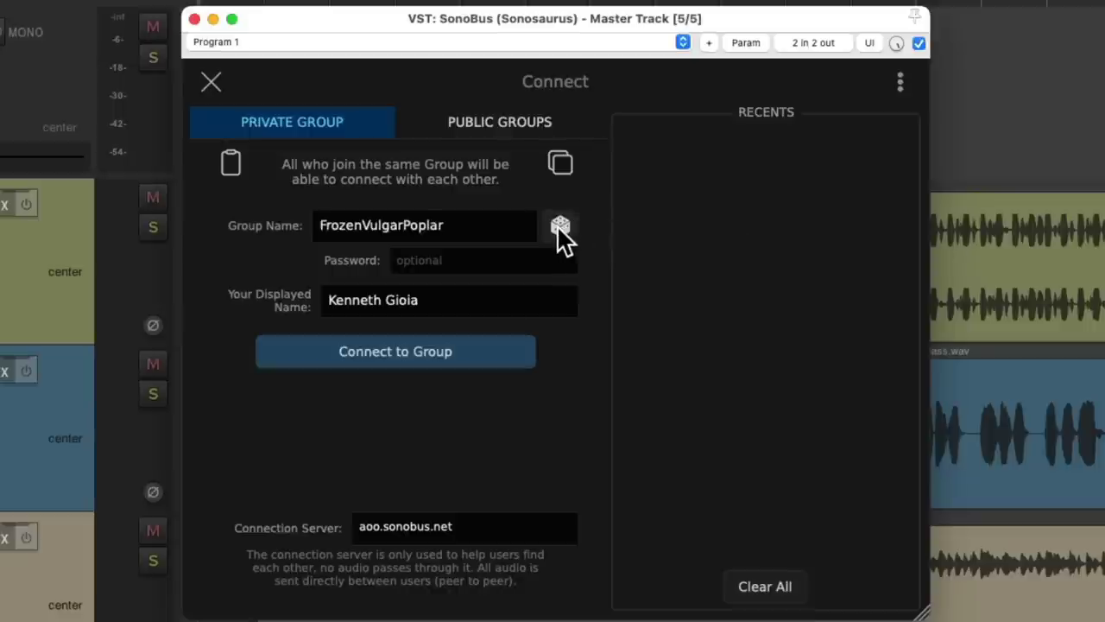
click(559, 225)
click(559, 226)
- Name the private group 'reaper', enter a password, and connect to it
click(462, 227)
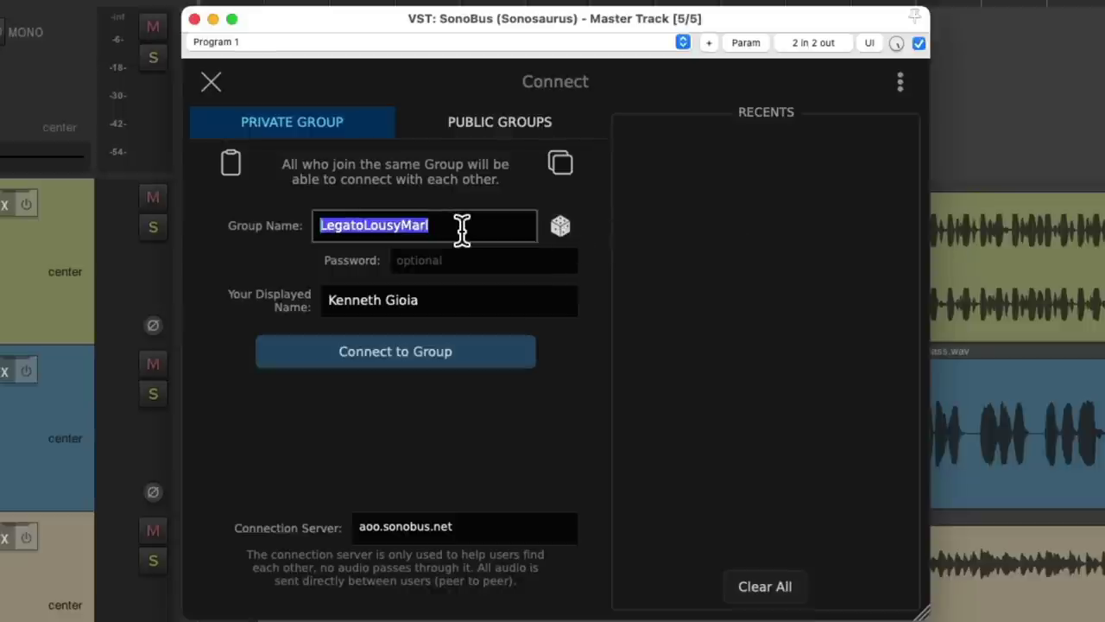
text(reaper)
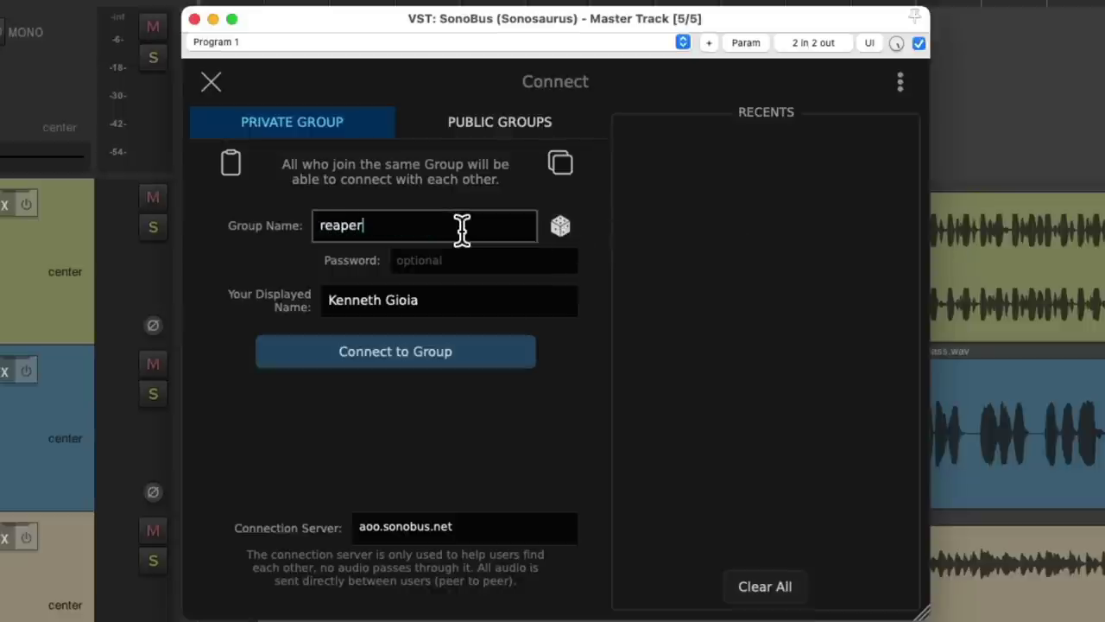
key(Tab)
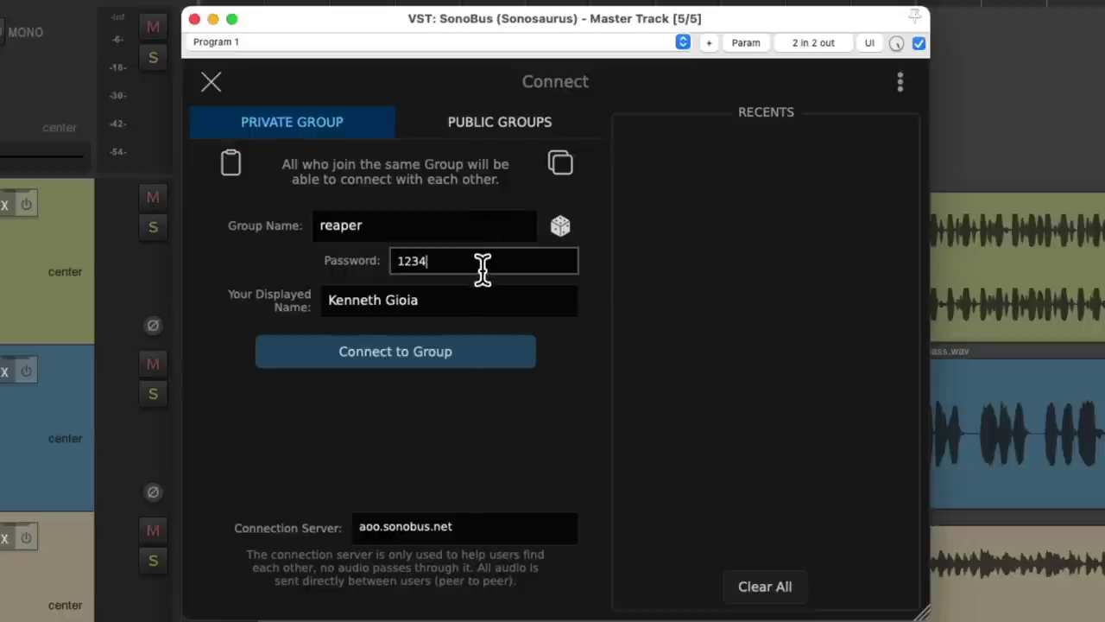
click(483, 354)
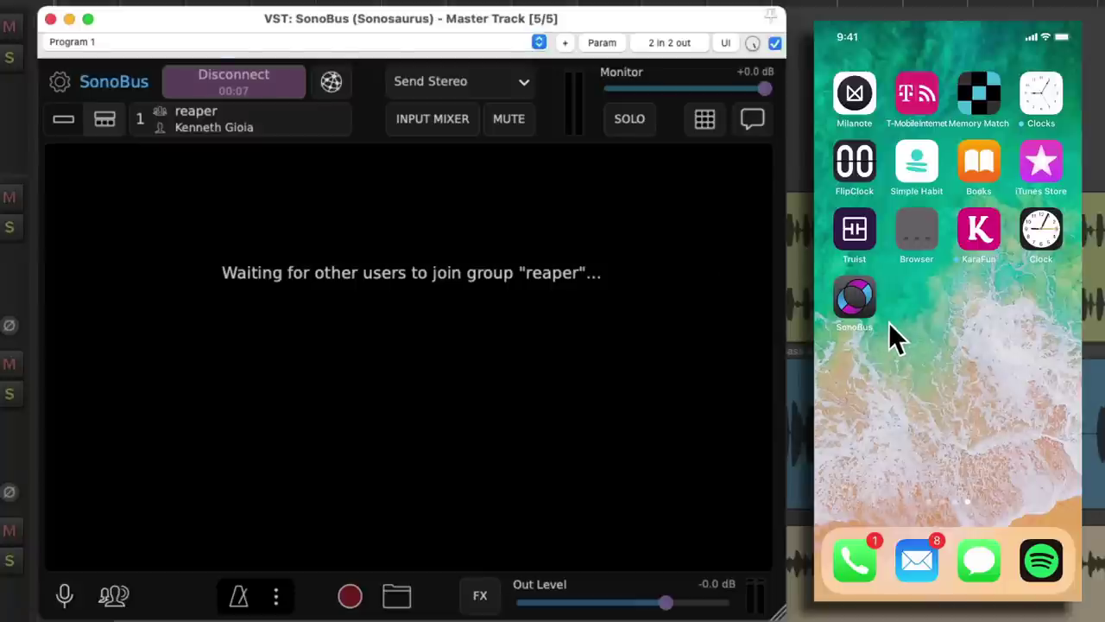
- On the iPhone, launch SonoBus, mute its input, and enter private group 'reaper' with a password
click(870, 308)
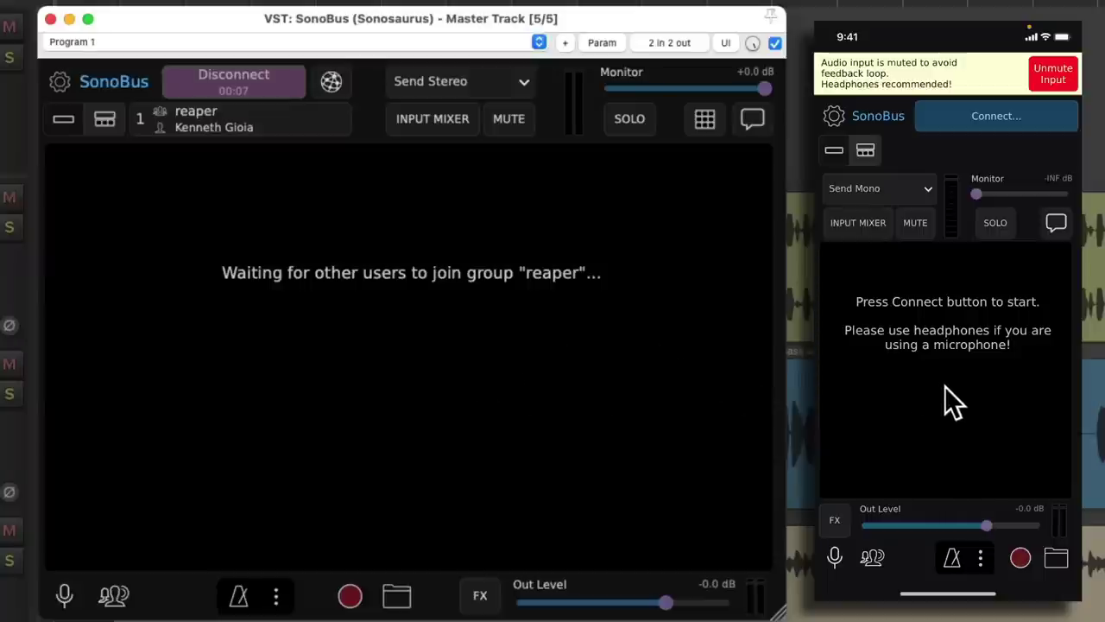
click(929, 231)
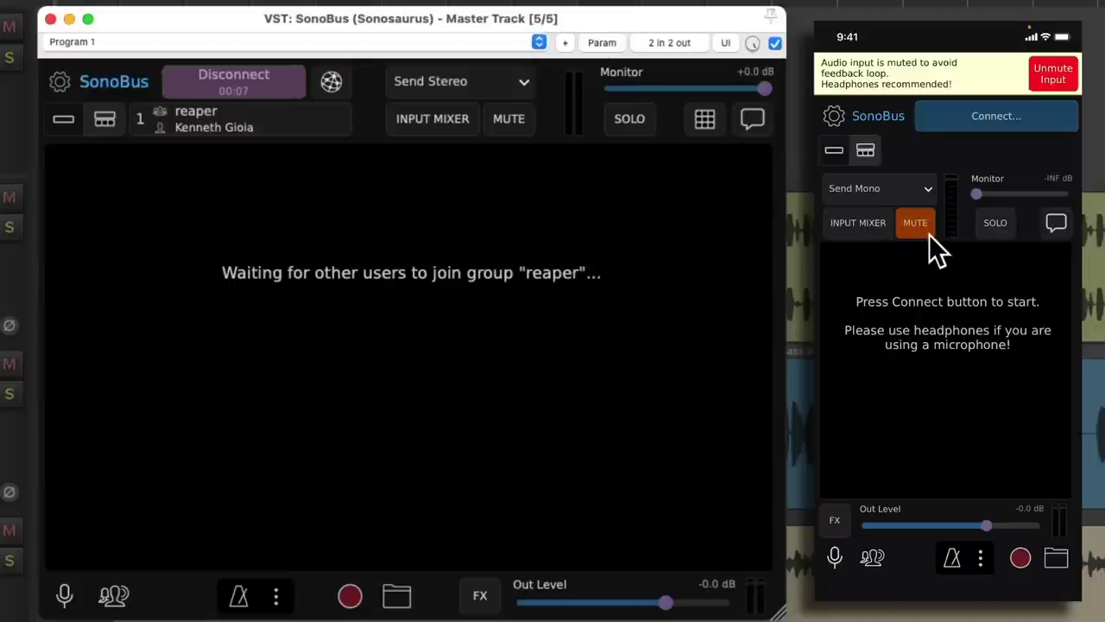
click(1038, 120)
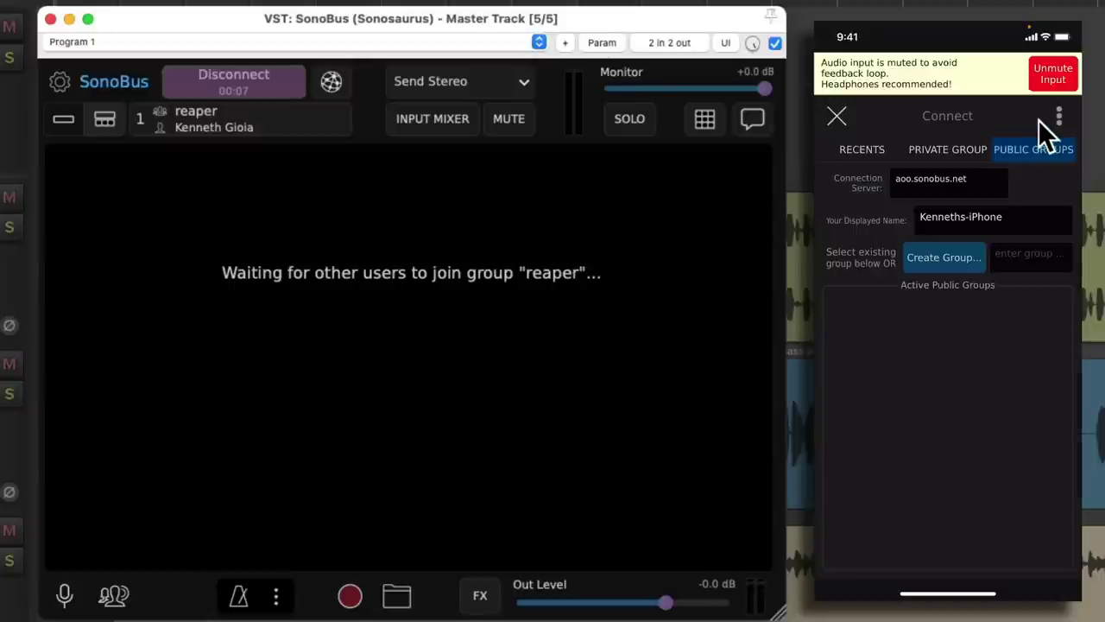
click(949, 155)
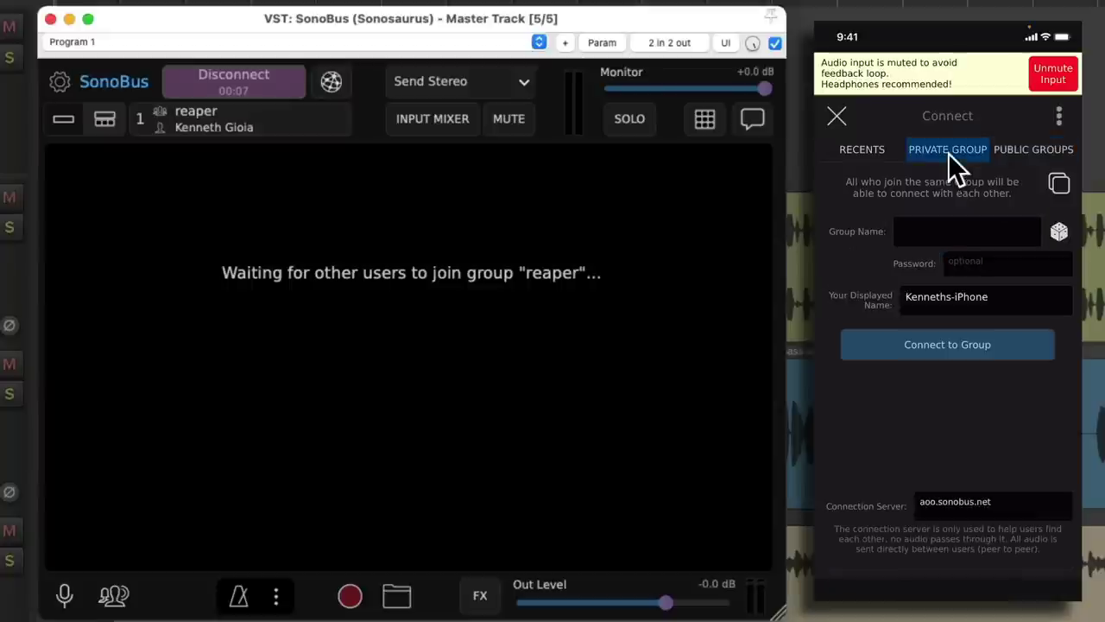
click(1025, 231)
text(reaper)
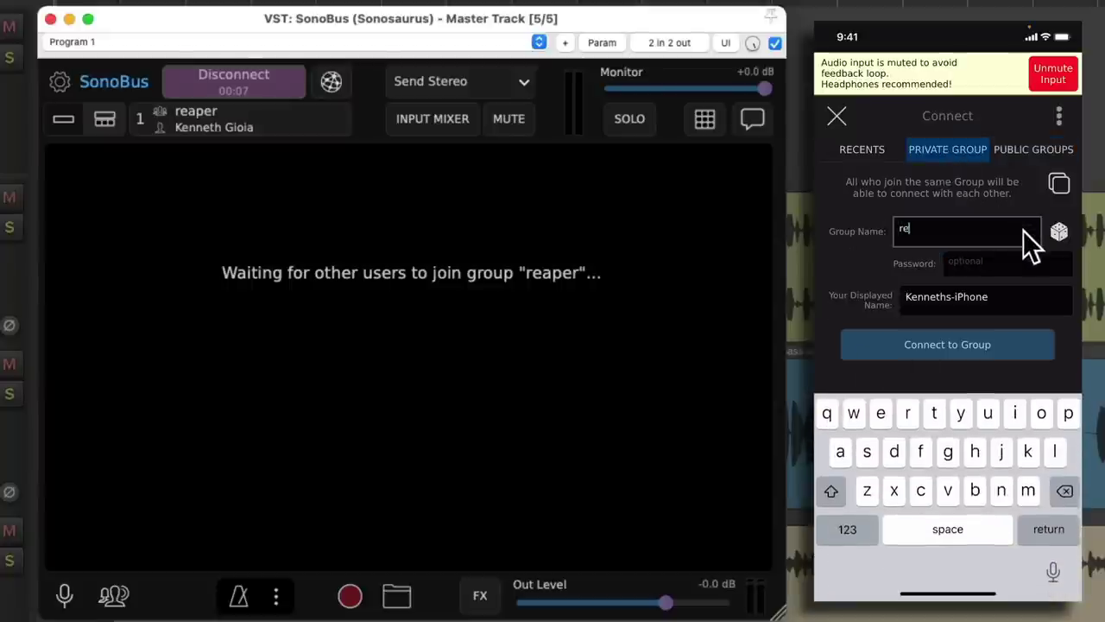
click(1039, 262)
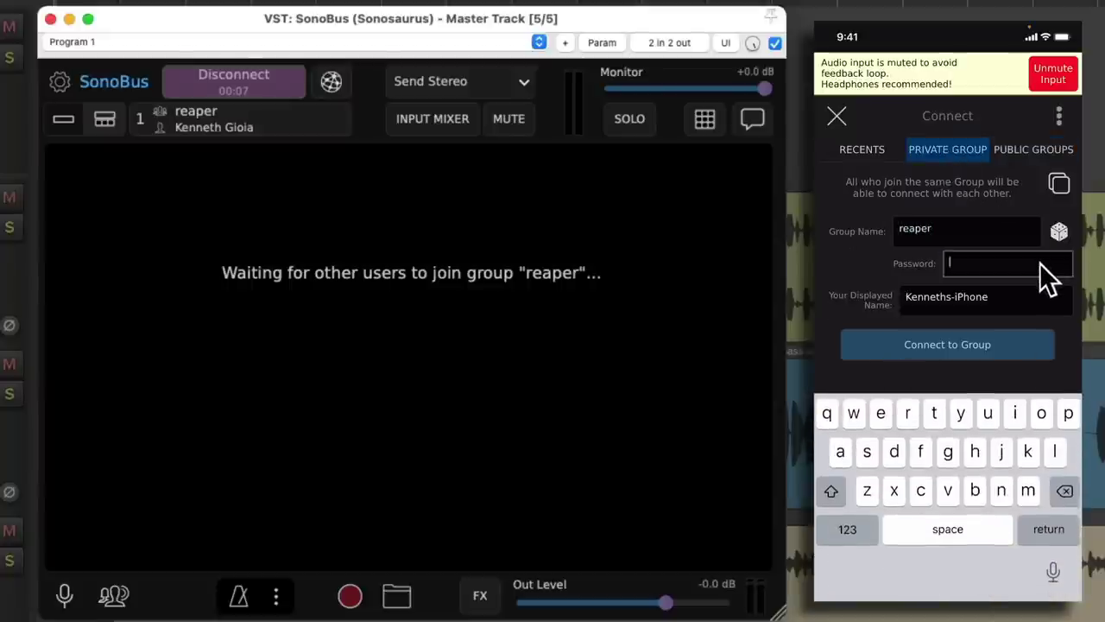
text(1234)
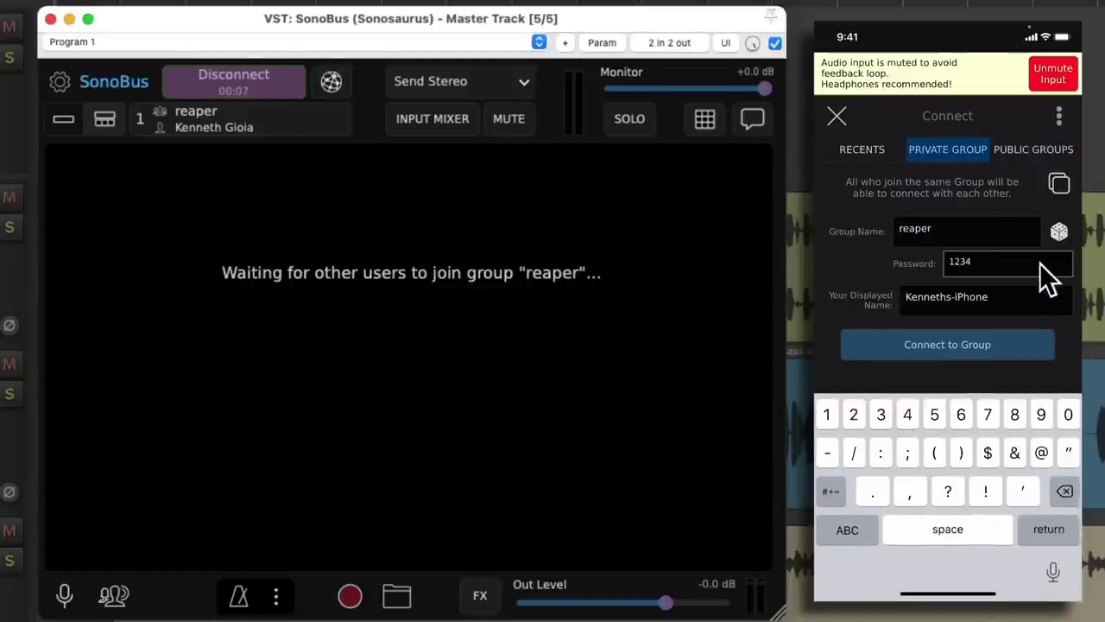
- Join the iPhone to group 'reaper' and disable its sending to the desktop peer
click(1017, 349)
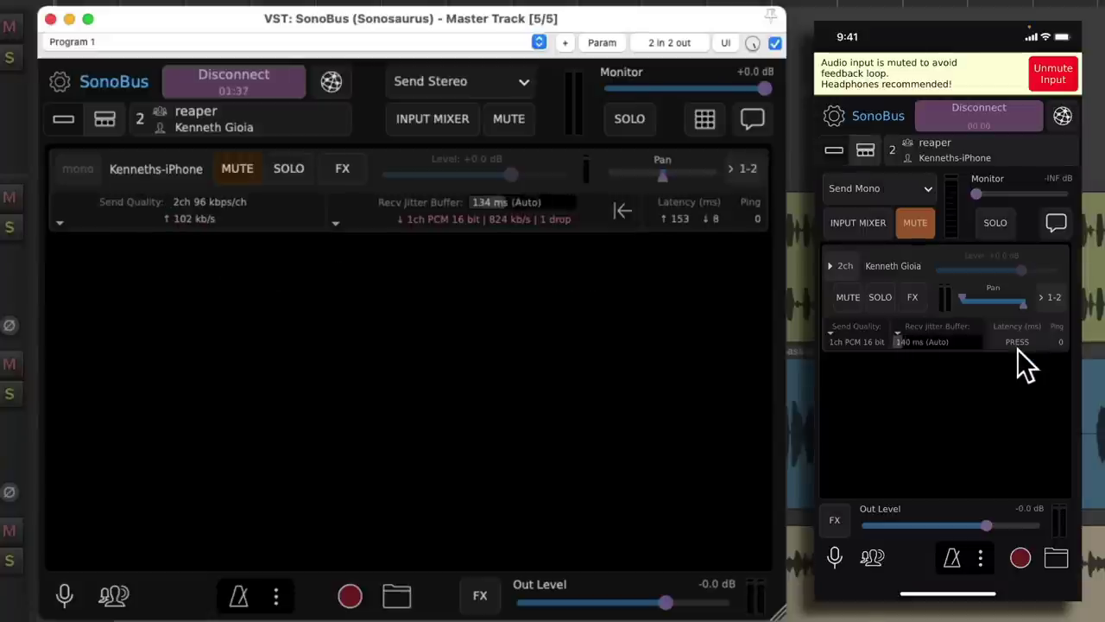
click(864, 341)
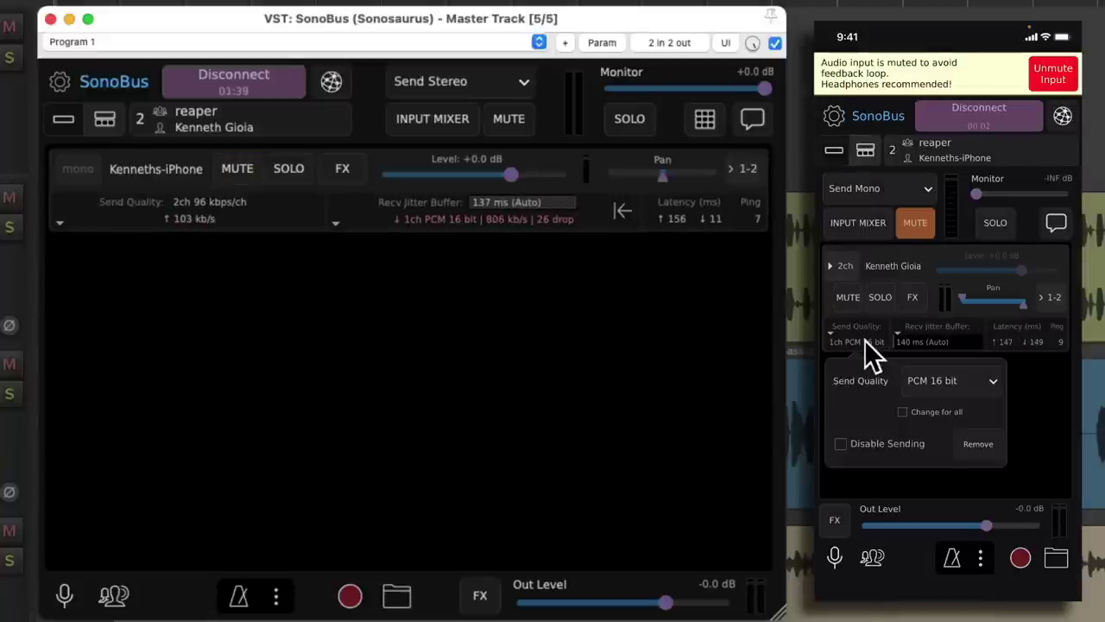
click(841, 445)
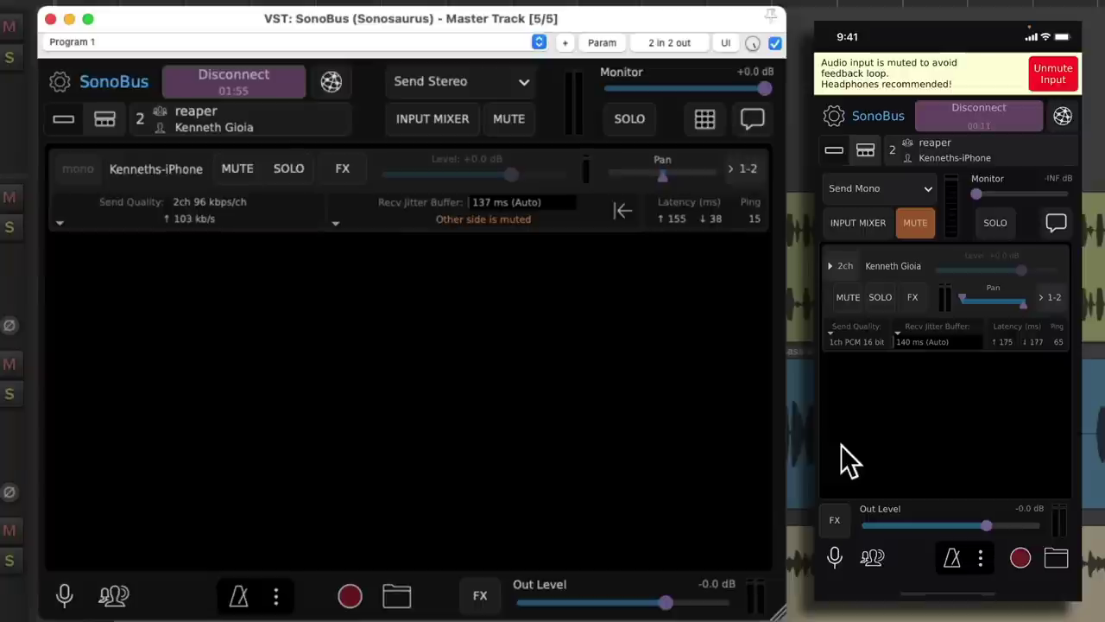
- Set the receive jitter buffer to 25 ms and the iPhone's send quality to PCM 16 bit
drag(434, 209, 420, 201)
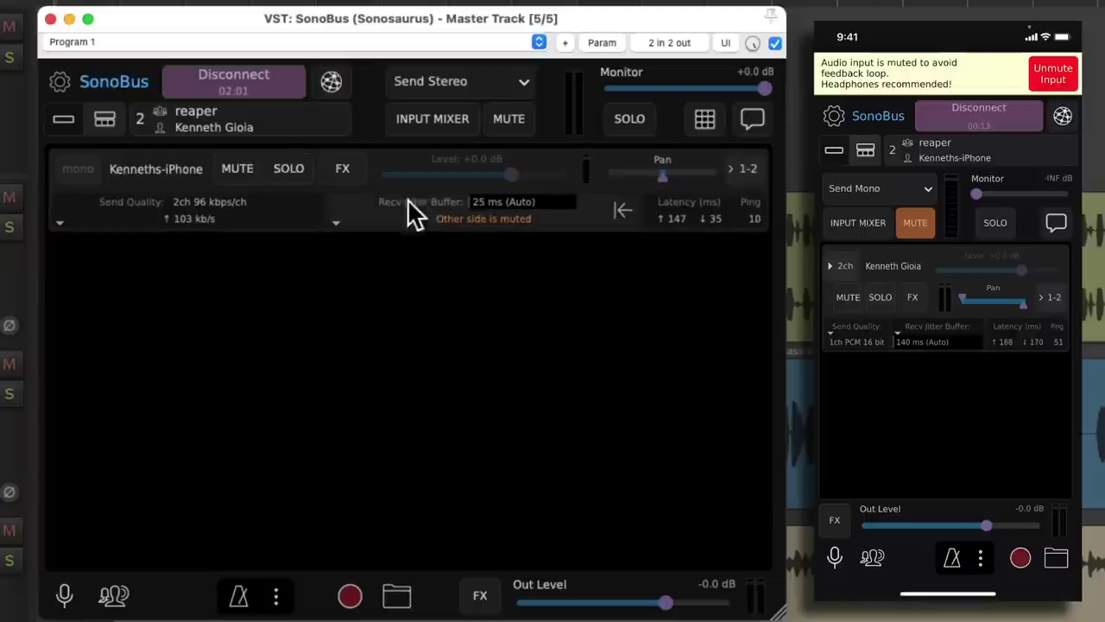
click(238, 212)
click(266, 264)
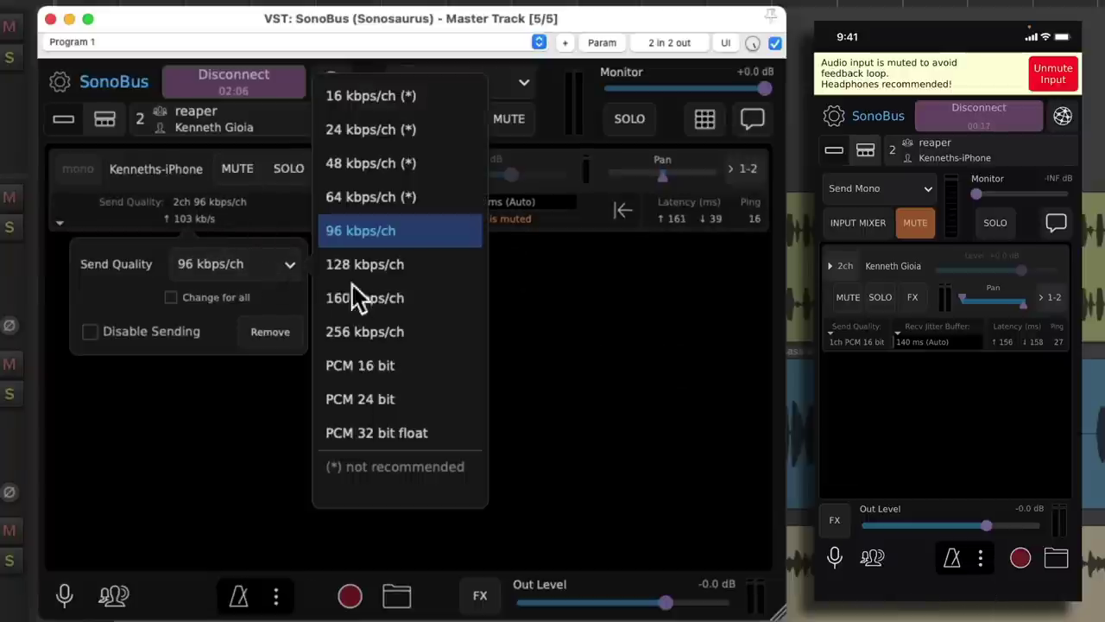
click(421, 369)
click(274, 271)
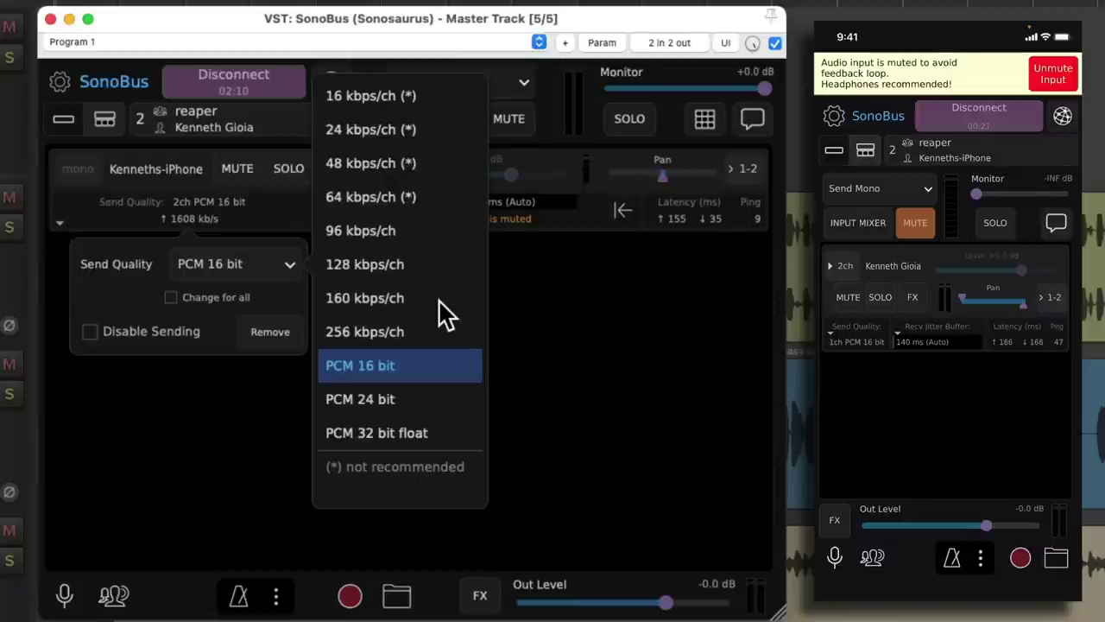
click(434, 363)
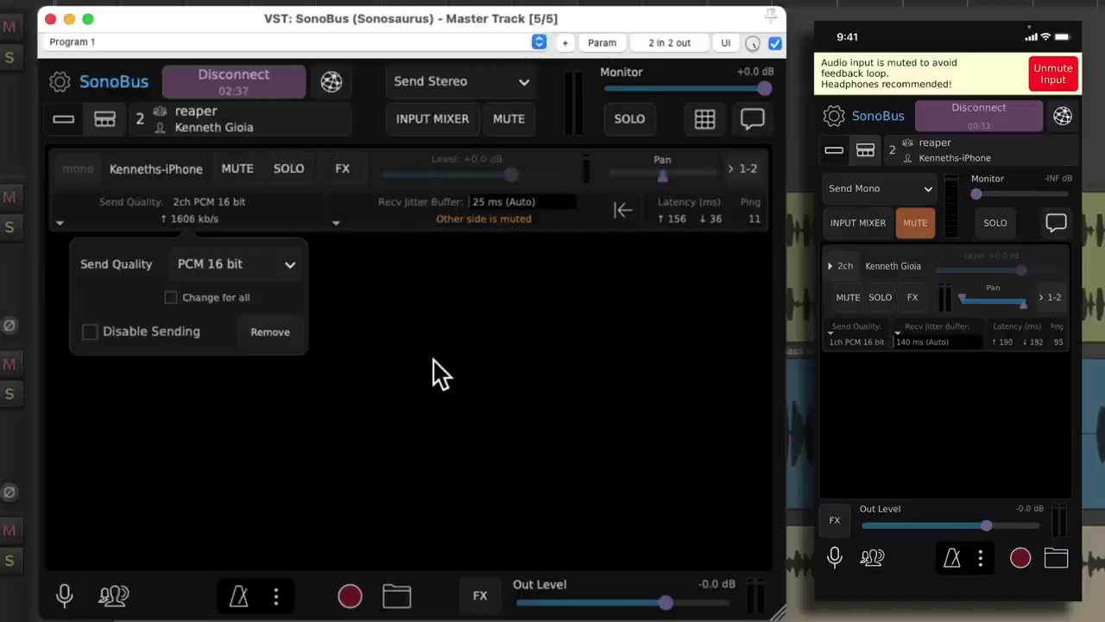
click(435, 362)
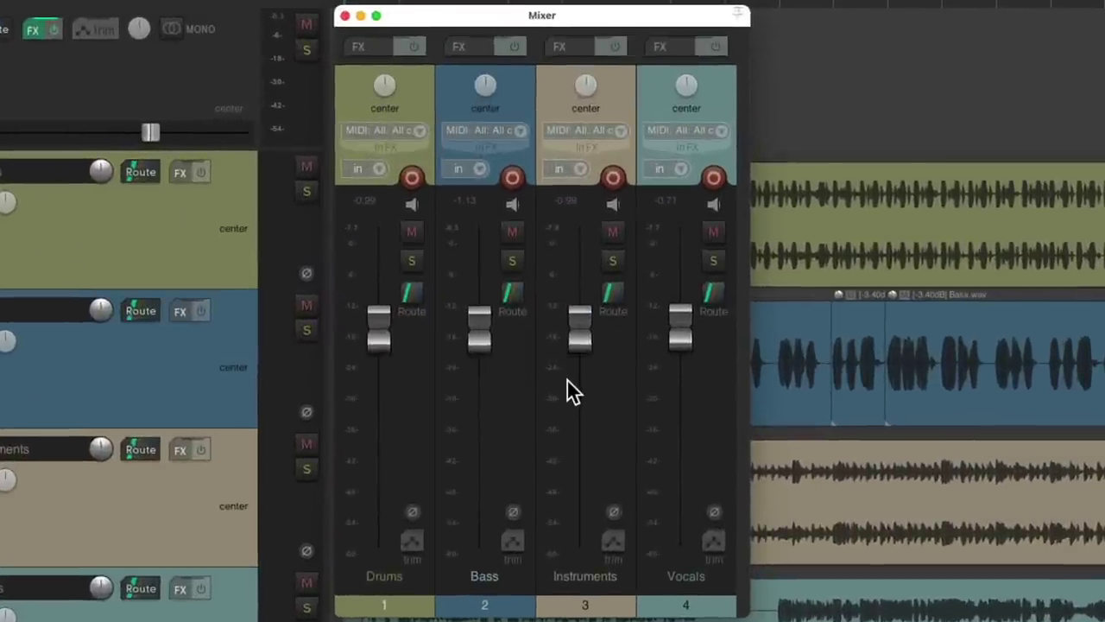
- Solo Vocals and Instruments and dip each track's fader during playback, then stop
click(713, 260)
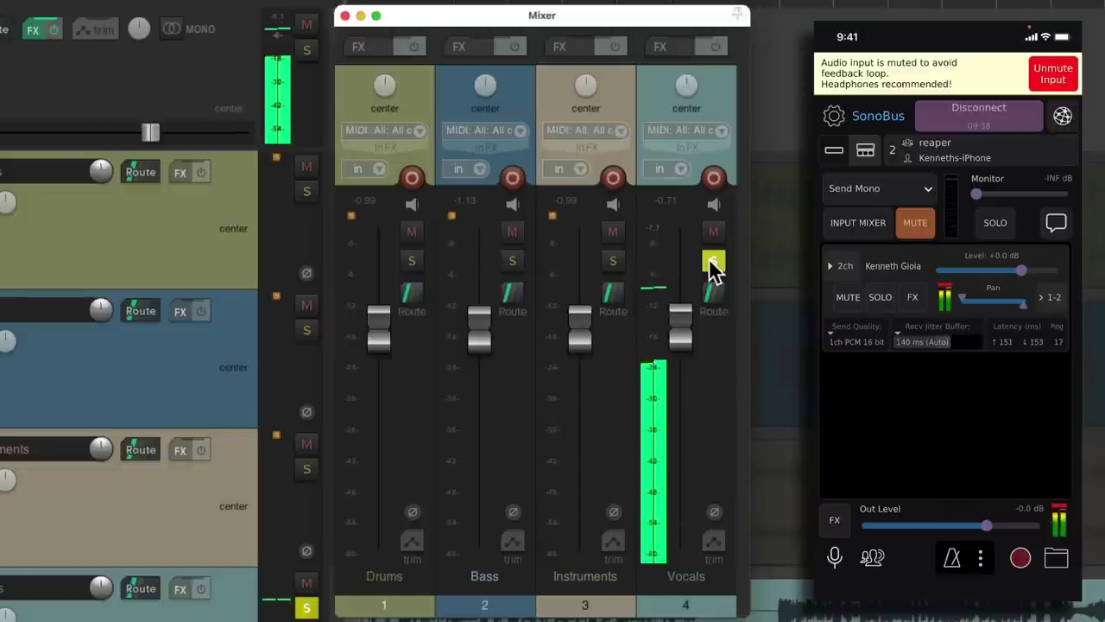
click(713, 260)
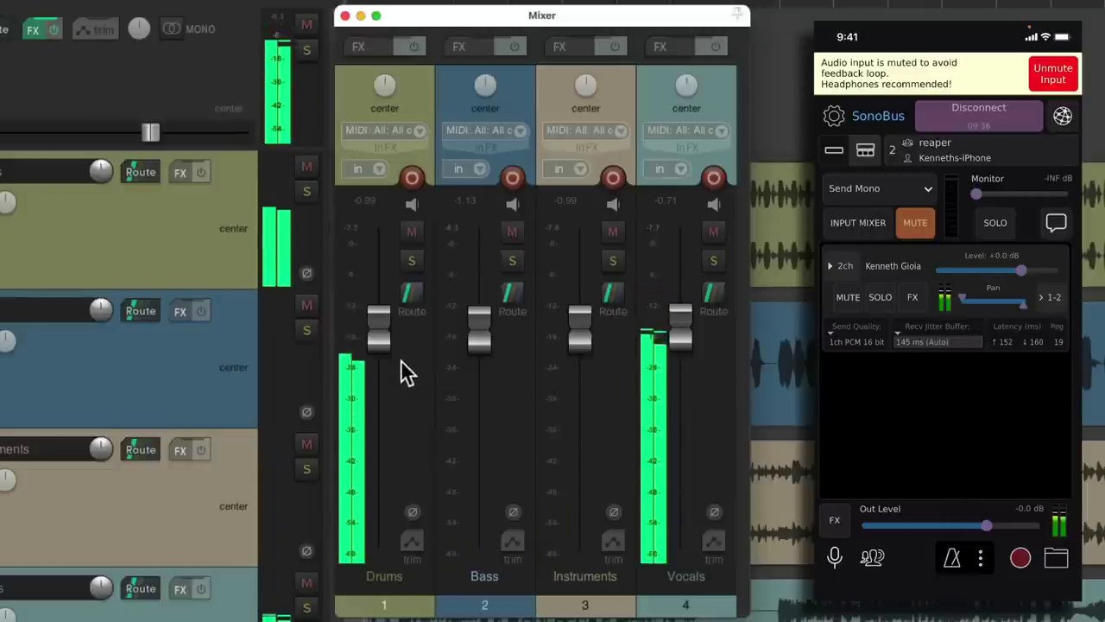
mouse_move(385, 341)
mouse_down()
mouse_move(389, 389)
mouse_move(384, 343)
mouse_up()
mouse_move(480, 361)
mouse_down()
mouse_move(484, 423)
mouse_move(480, 360)
mouse_up()
drag(582, 351, 566, 335)
mouse_move(676, 328)
mouse_down()
mouse_move(675, 441)
mouse_move(678, 333)
mouse_up()
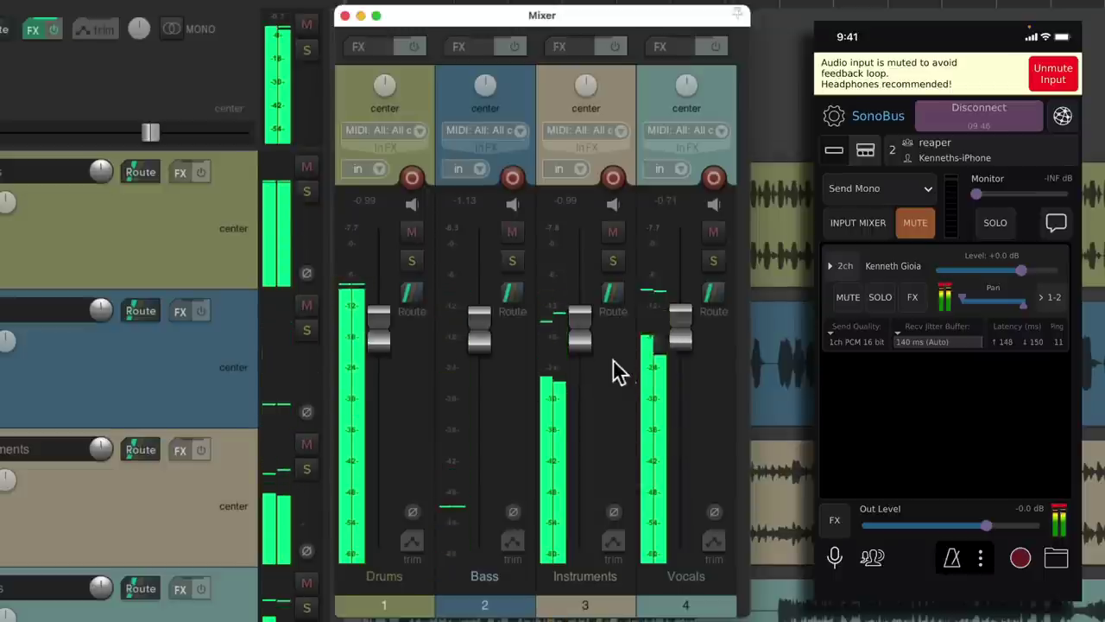
mouse_move(584, 352)
mouse_down()
mouse_move(587, 407)
mouse_move(582, 335)
mouse_up()
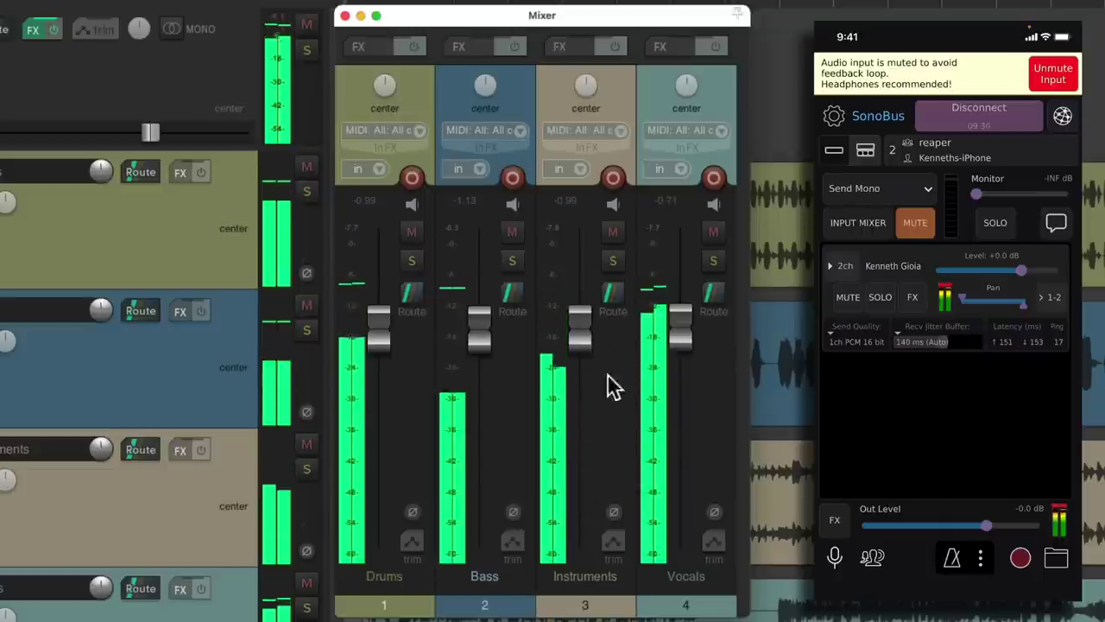
click(615, 270)
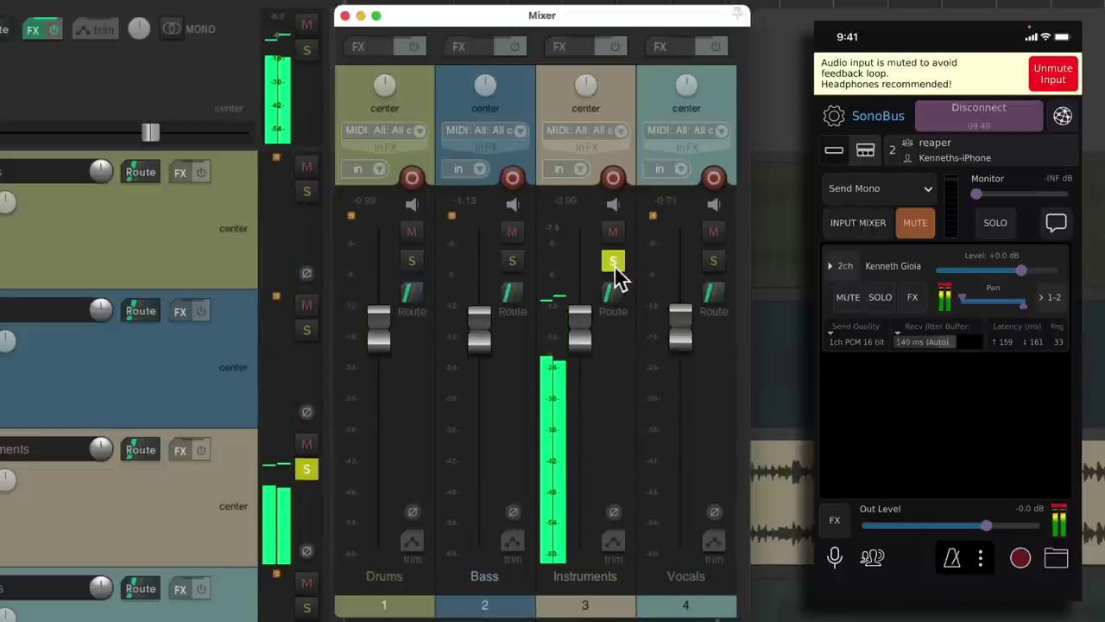
click(613, 261)
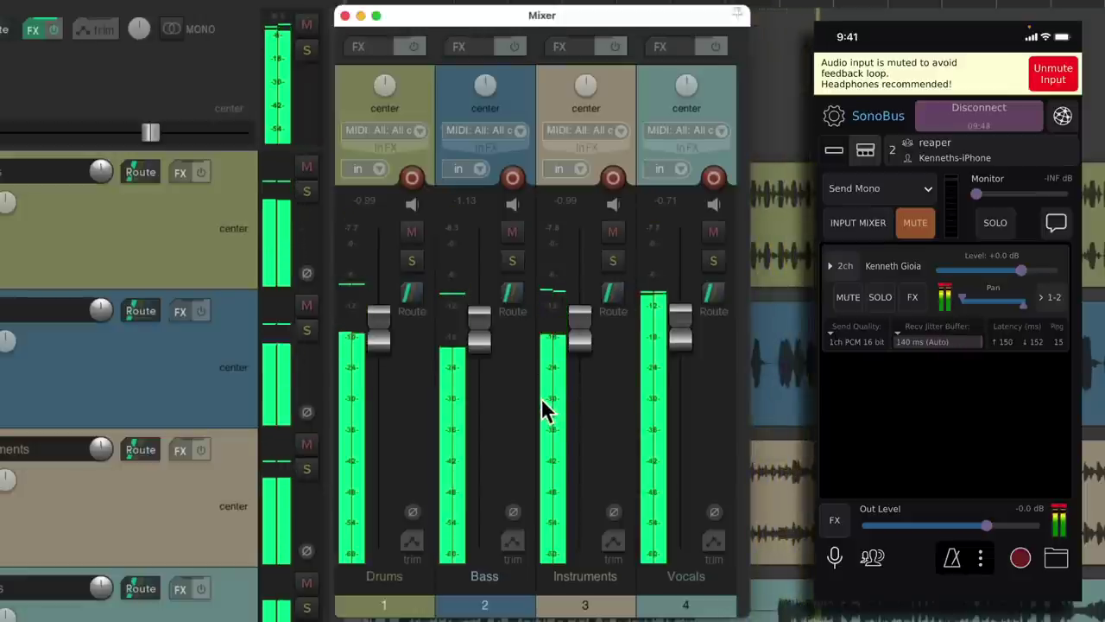
key(space)
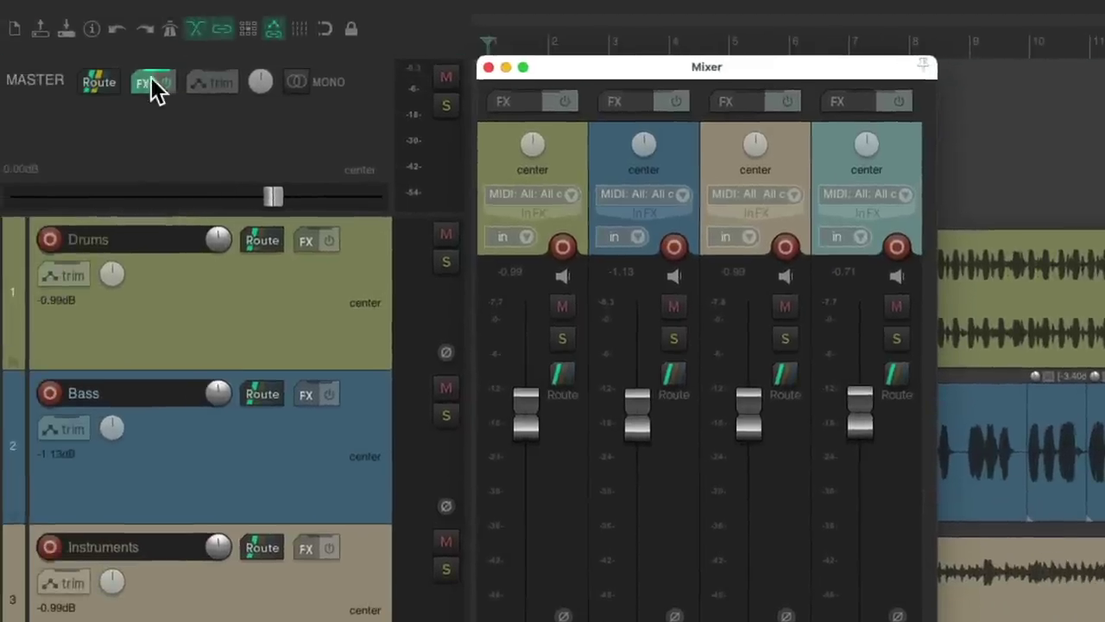
- Bypass SonoBus on the master track and briefly play the mix
click(147, 83)
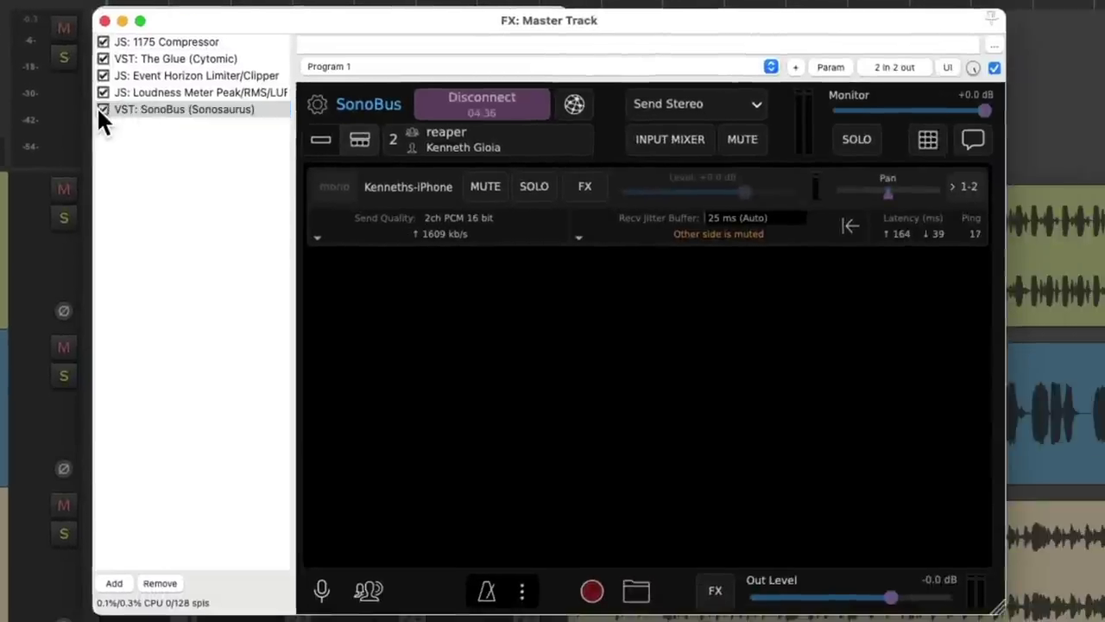
click(103, 109)
click(104, 20)
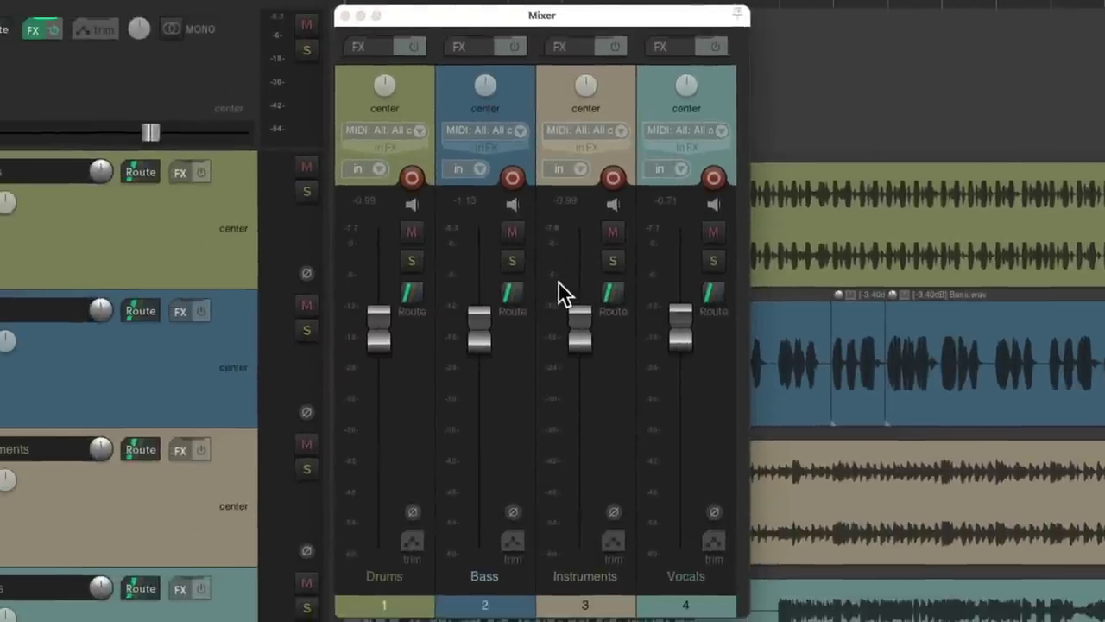
key(space)
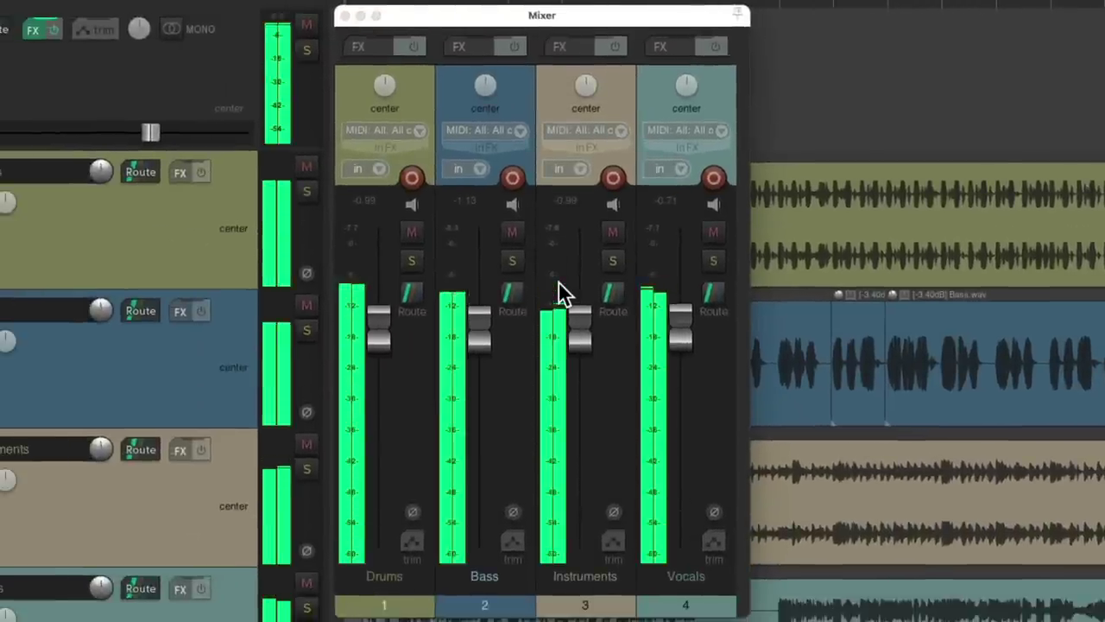
key(space)
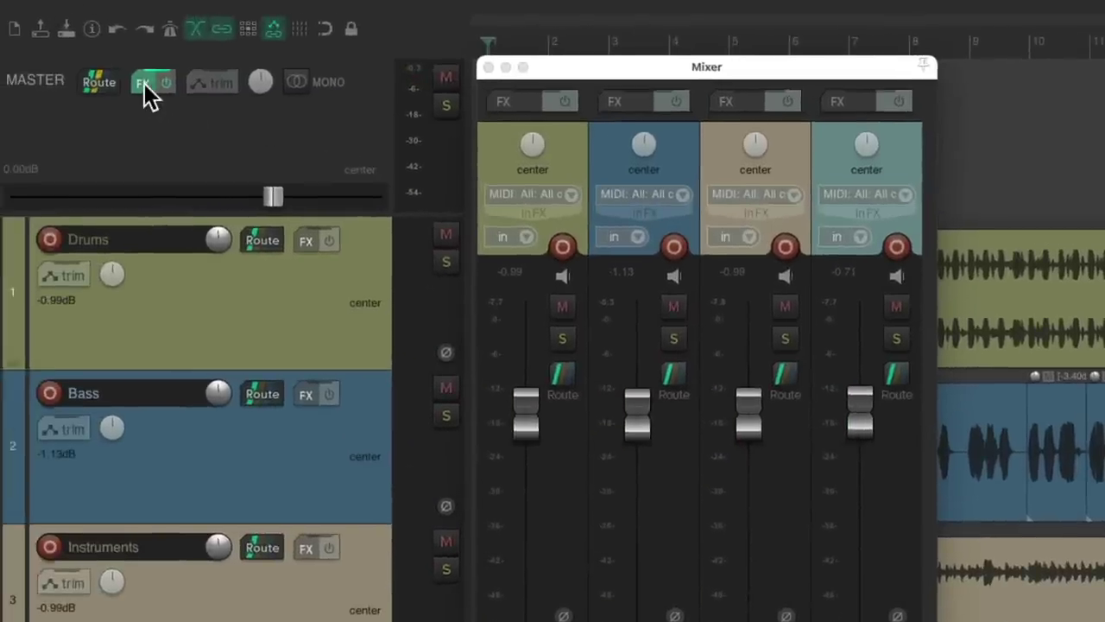
- Re-enable SonoBus on the master track and stop playback of the streamed mix
click(31, 31)
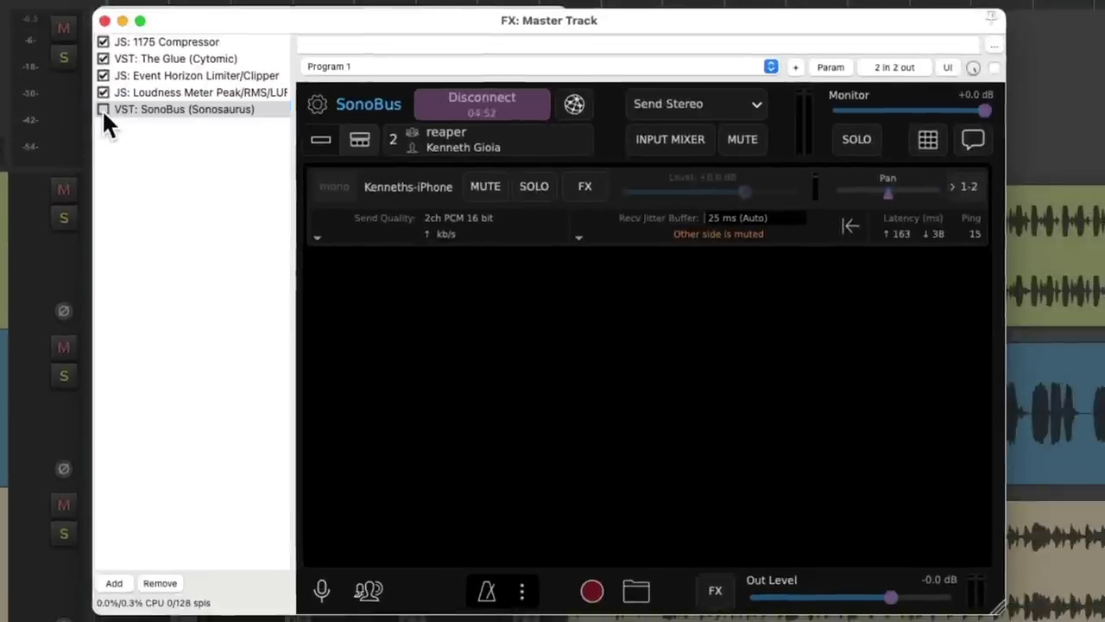
click(126, 112)
click(105, 19)
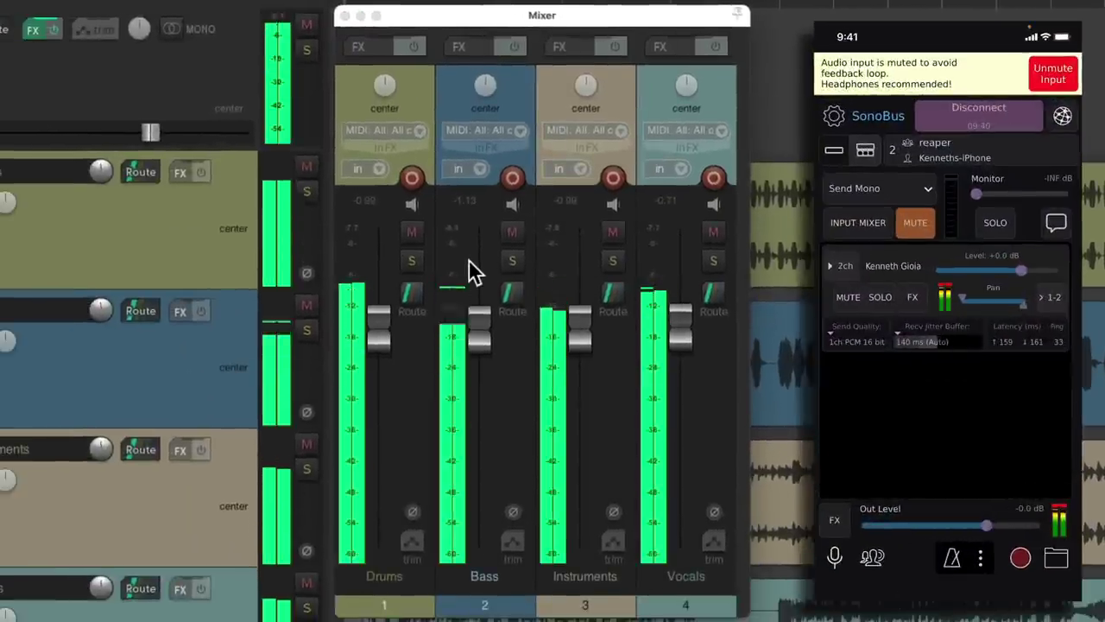
key(space)
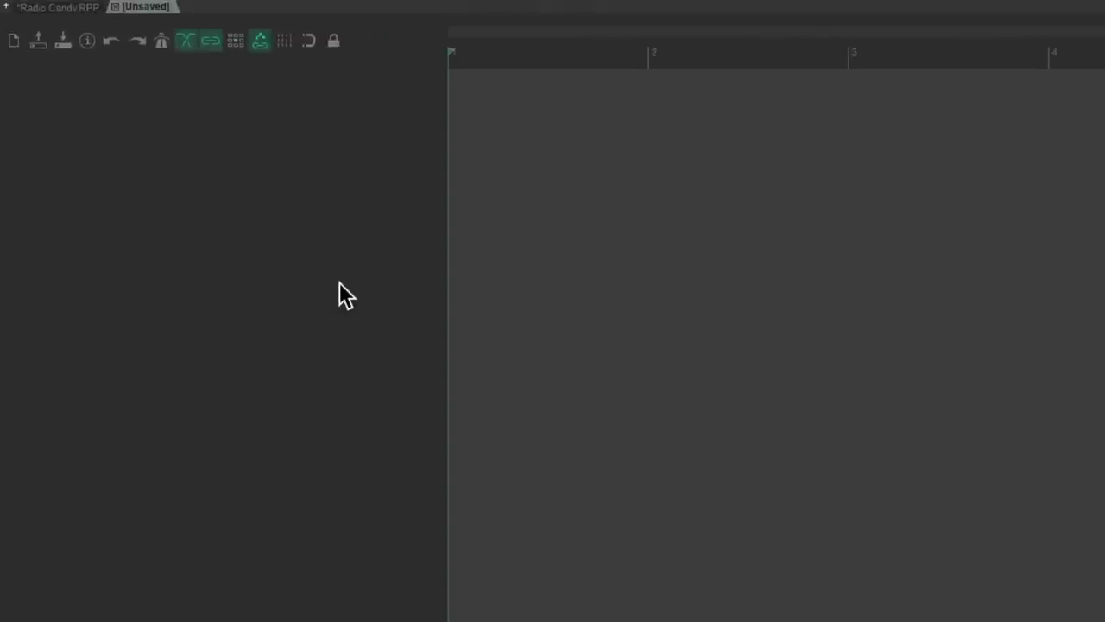
- Insert a new track named Telephone and record-arm it
double_click(337, 288)
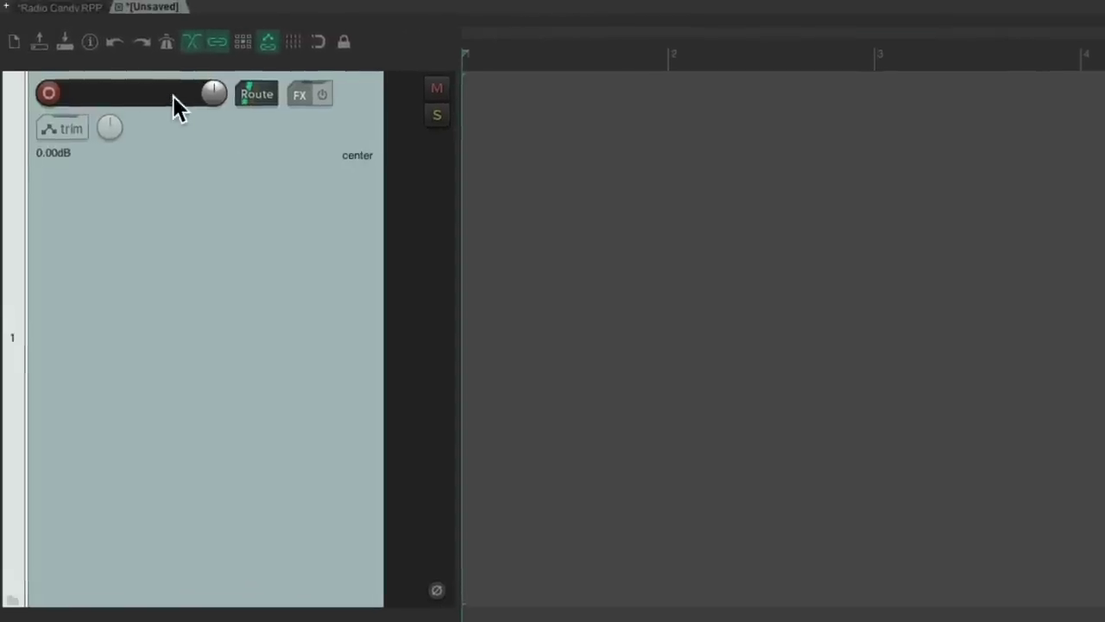
double_click(166, 93)
text(Telephone)
key(Return)
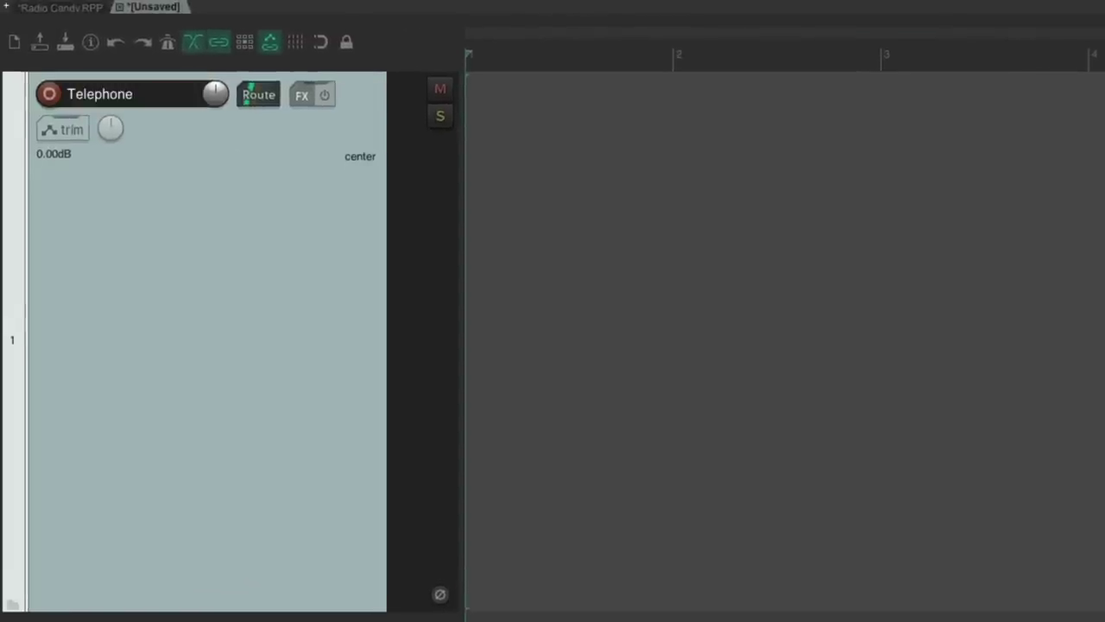
click(53, 95)
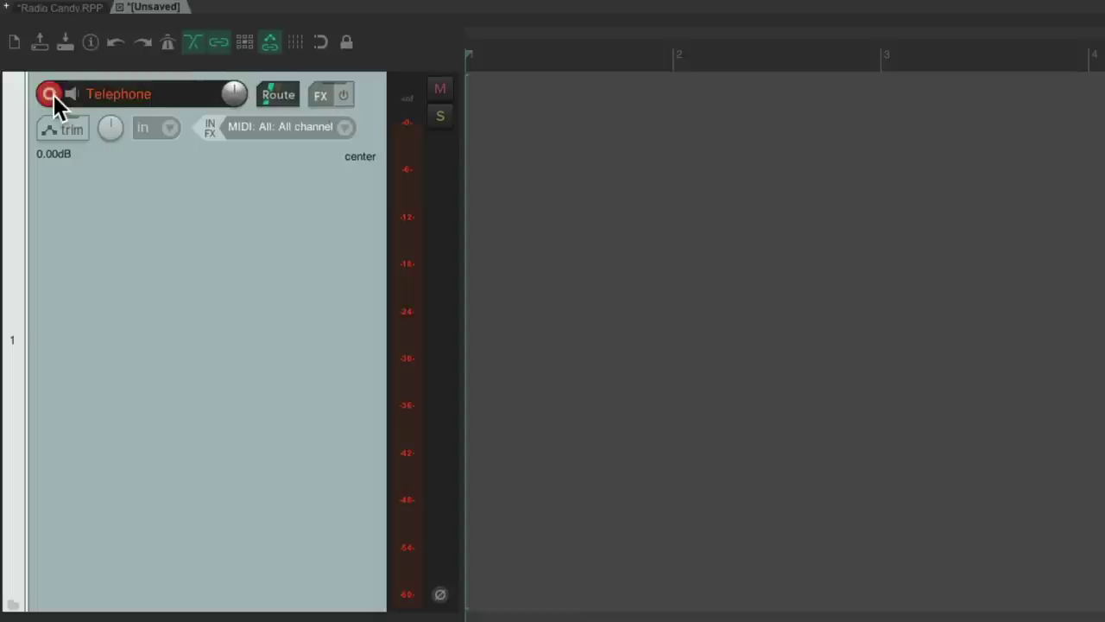
click(337, 127)
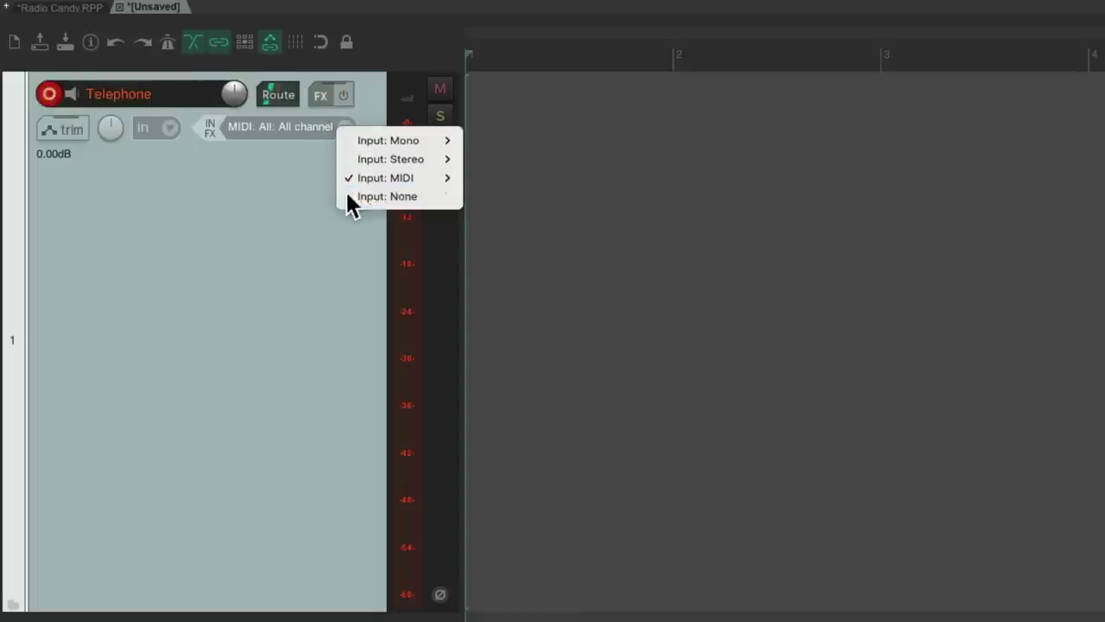
- Set the Telephone track's input to None and add the SonoBus VST effect
click(349, 200)
click(316, 101)
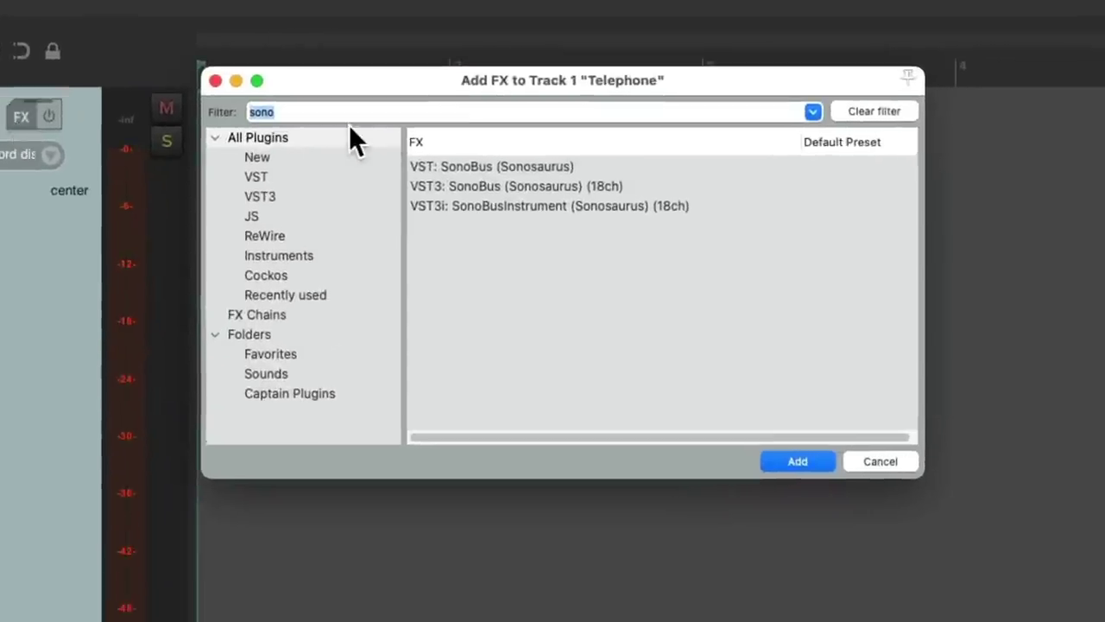
click(575, 166)
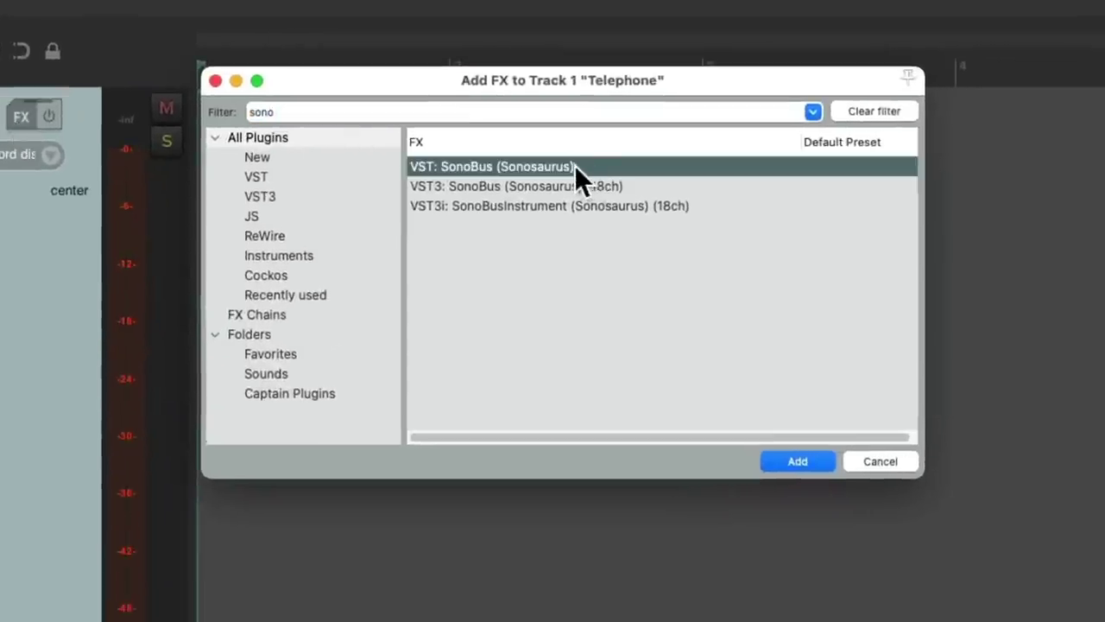
double_click(589, 166)
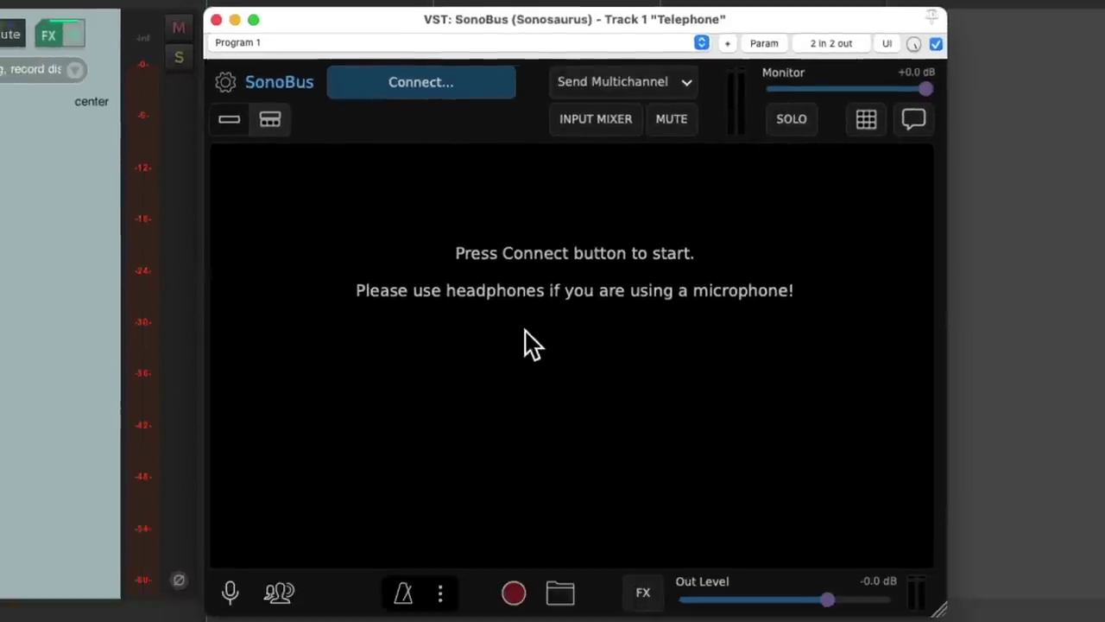
- Connect SonoBus to the private group 'reaper' with the group password
click(481, 84)
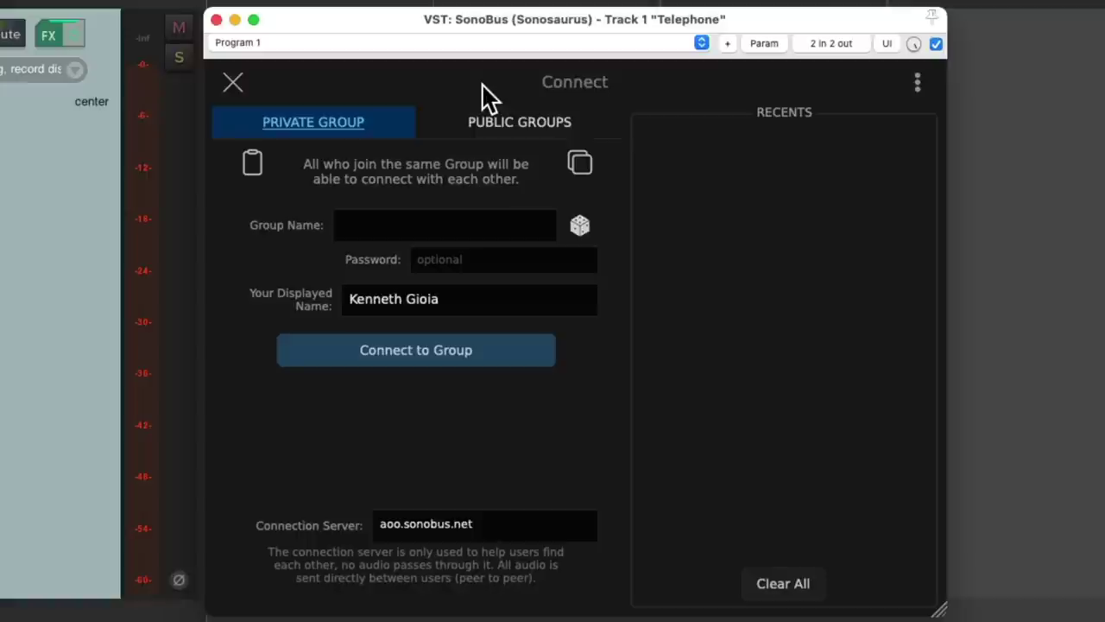
click(502, 222)
text(reaper)
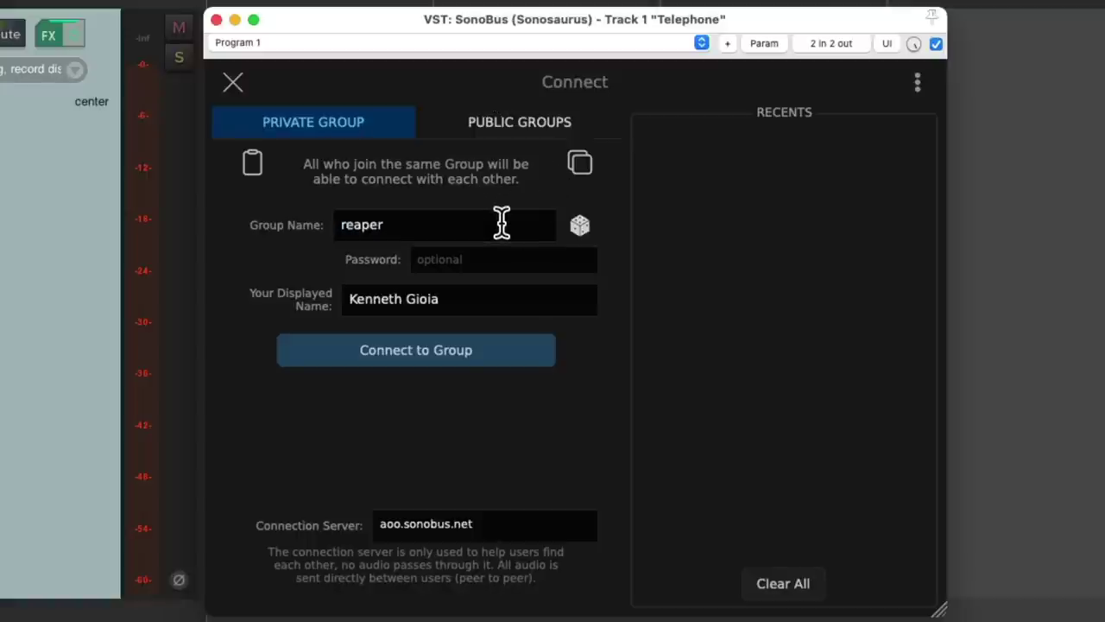
key(Tab)
text(1234)
click(491, 358)
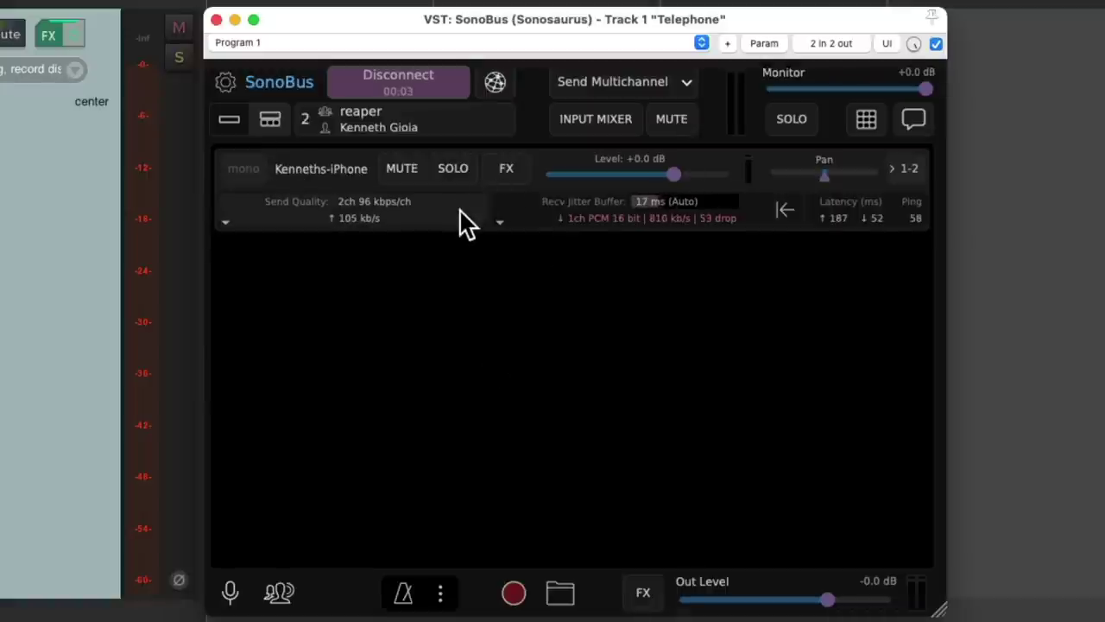
- Disable sending from REAPER to the iPhone while letting the phone send audio to REAPER
click(419, 215)
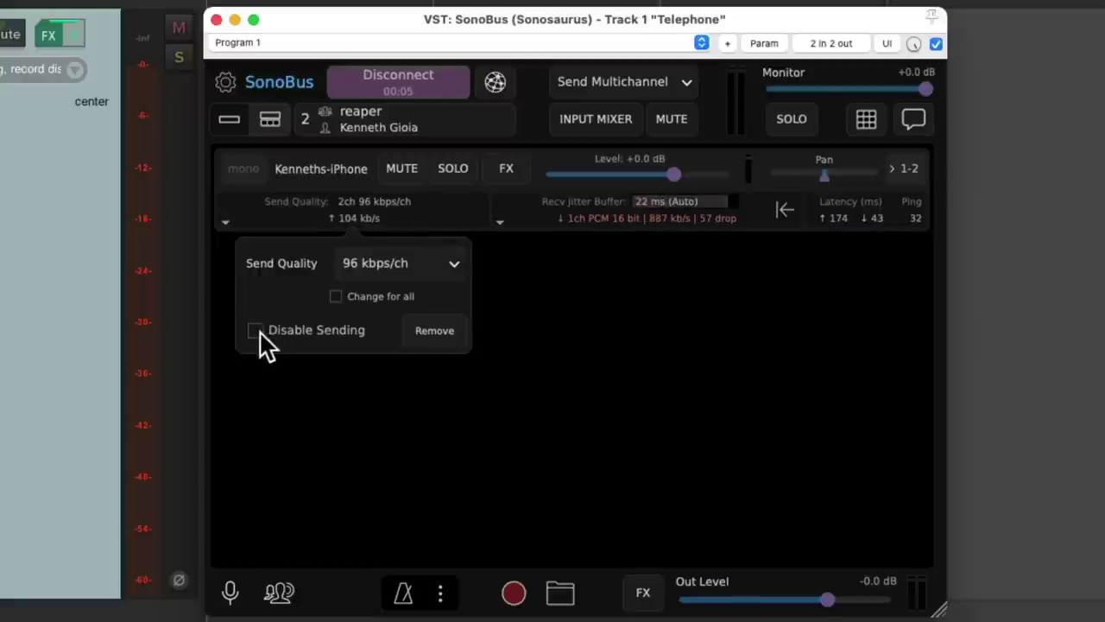
click(365, 395)
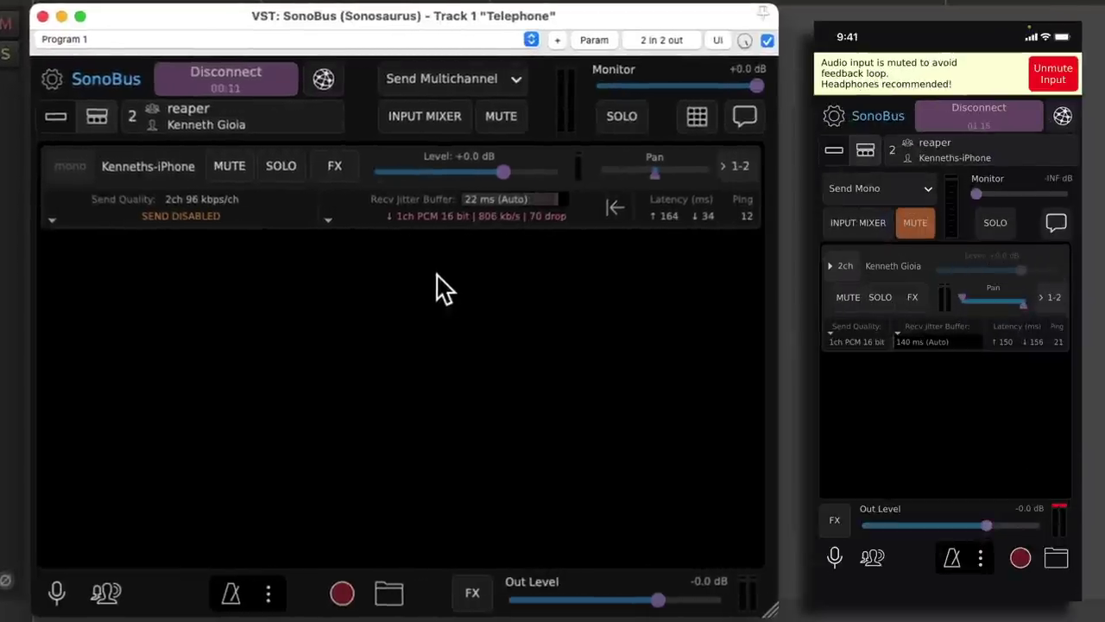
click(880, 337)
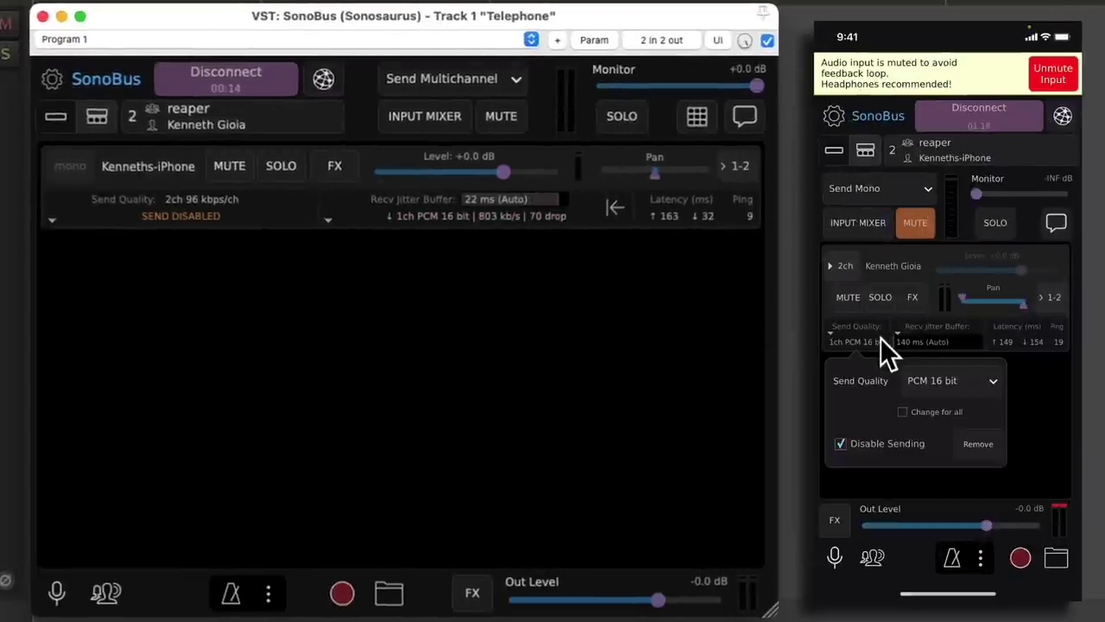
click(841, 444)
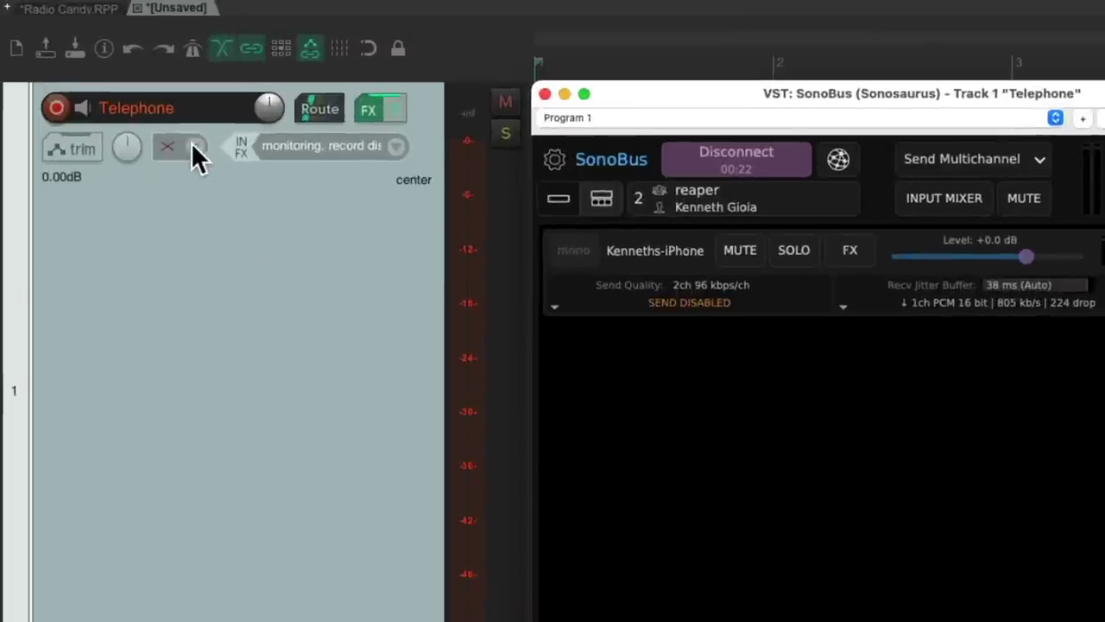
- Set the Telephone track to Record: output (multichannel) and close the SonoBus window
click(165, 120)
mouse_move(212, 206)
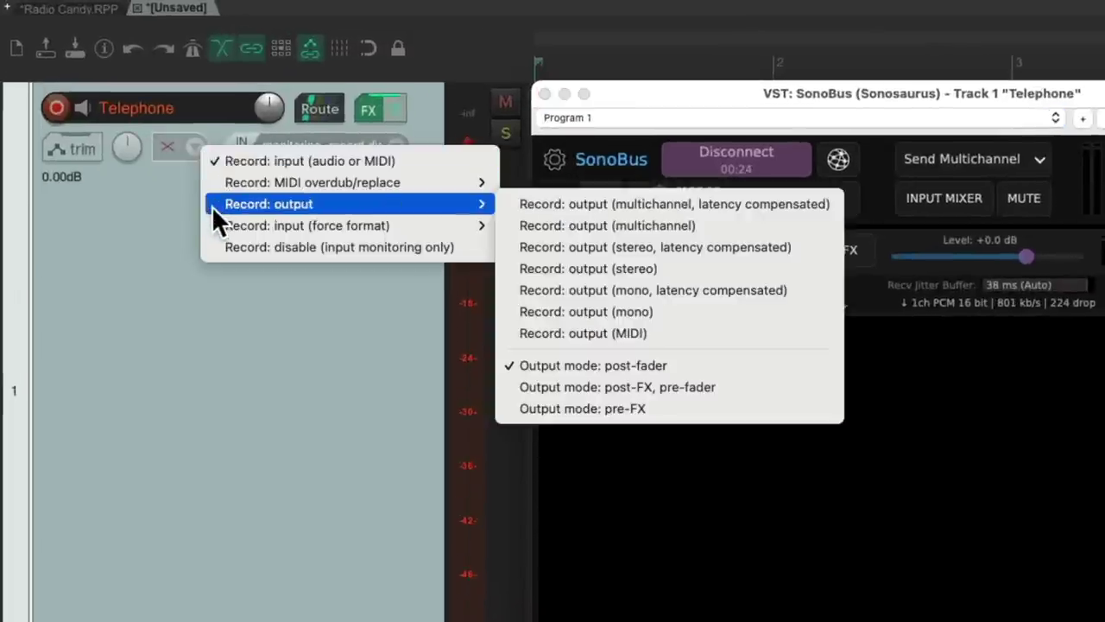
click(703, 309)
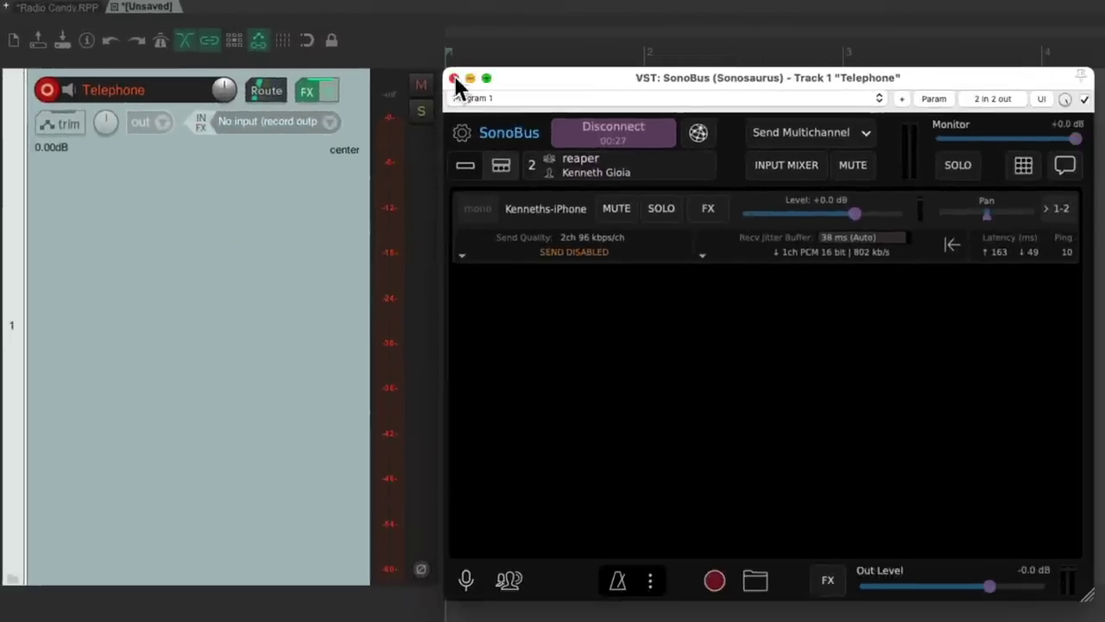
click(454, 77)
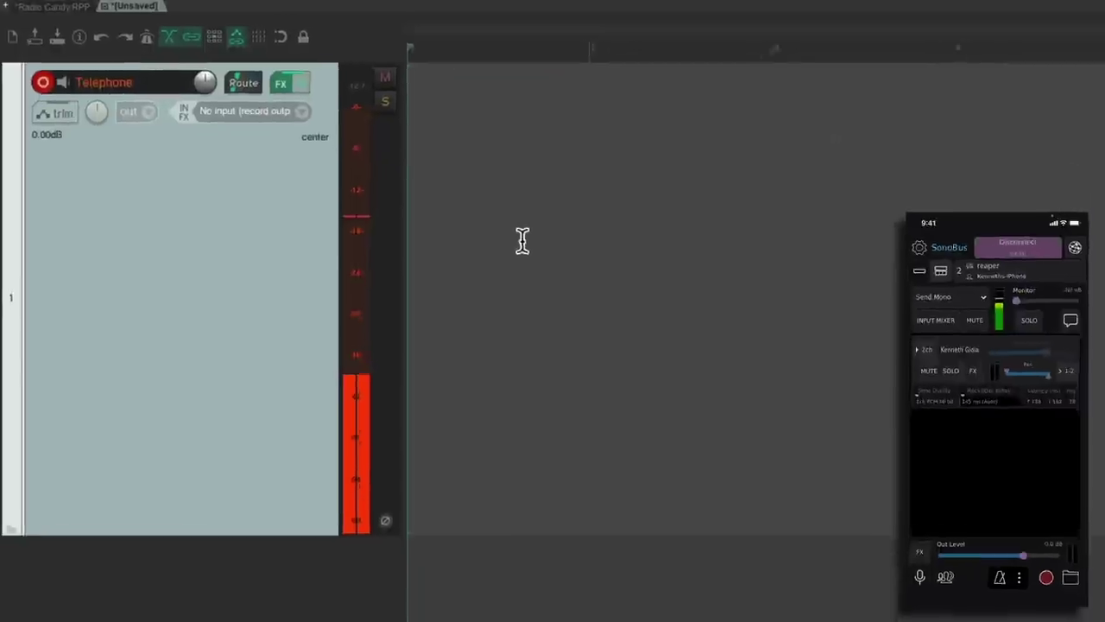
- Record a take of the iPhone microphone onto the Telephone track
click(465, 220)
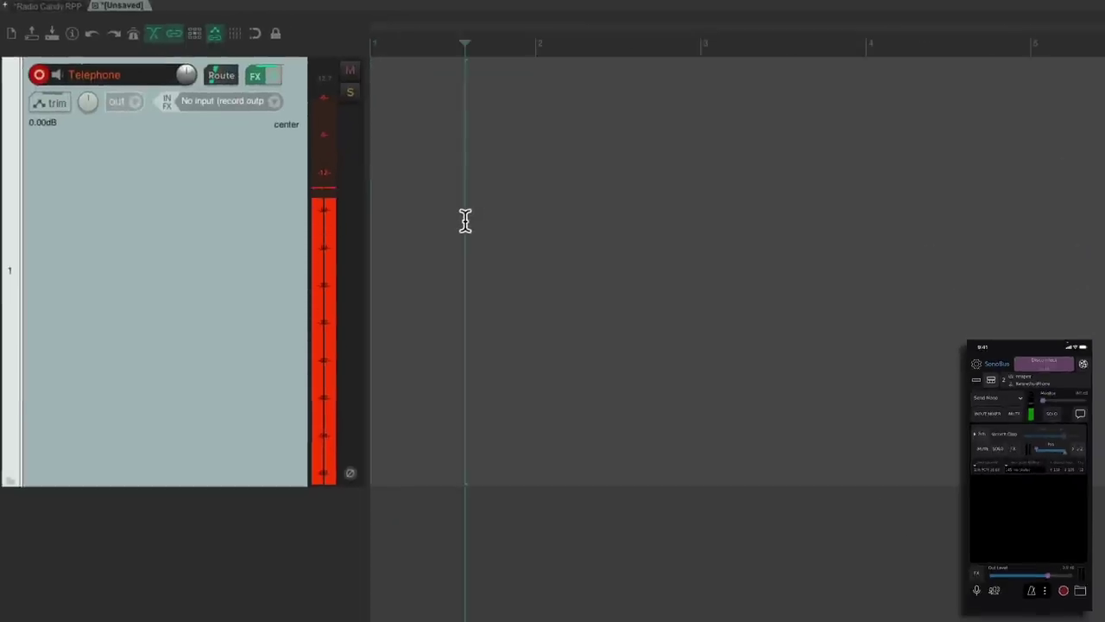
key(ctrl+r)
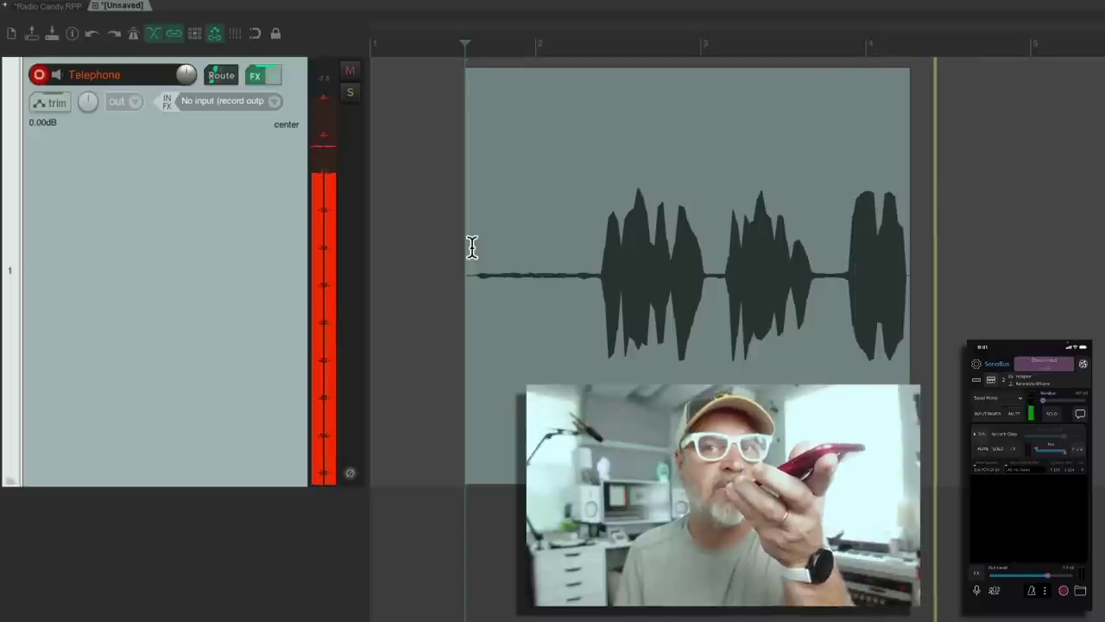
key(space)
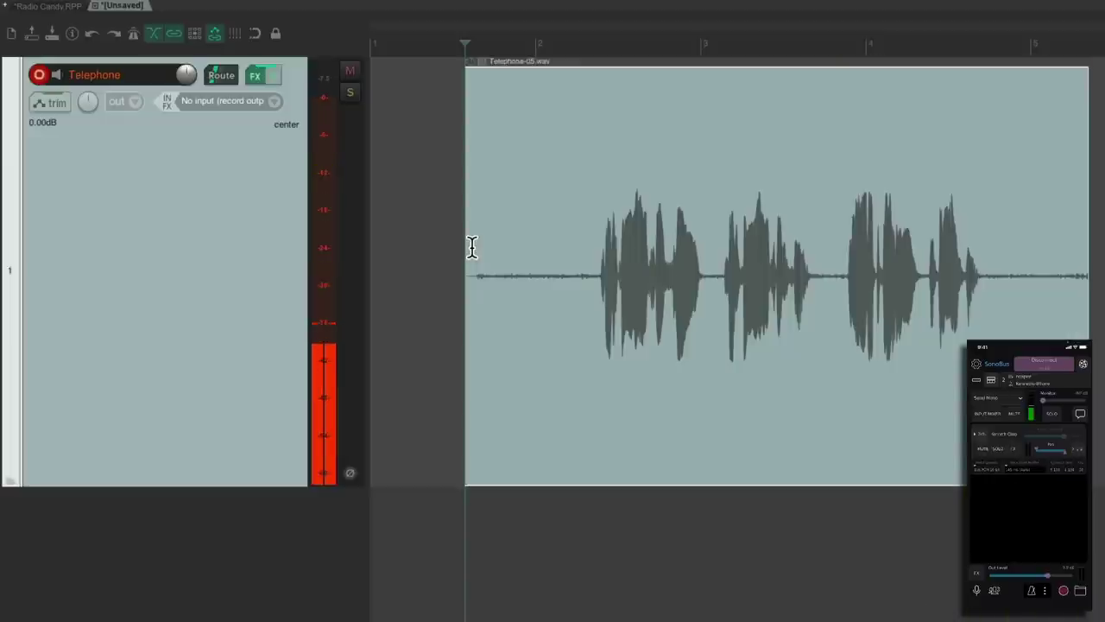
- Bypass the Telephone track's effects and play the recorded take back
click(273, 75)
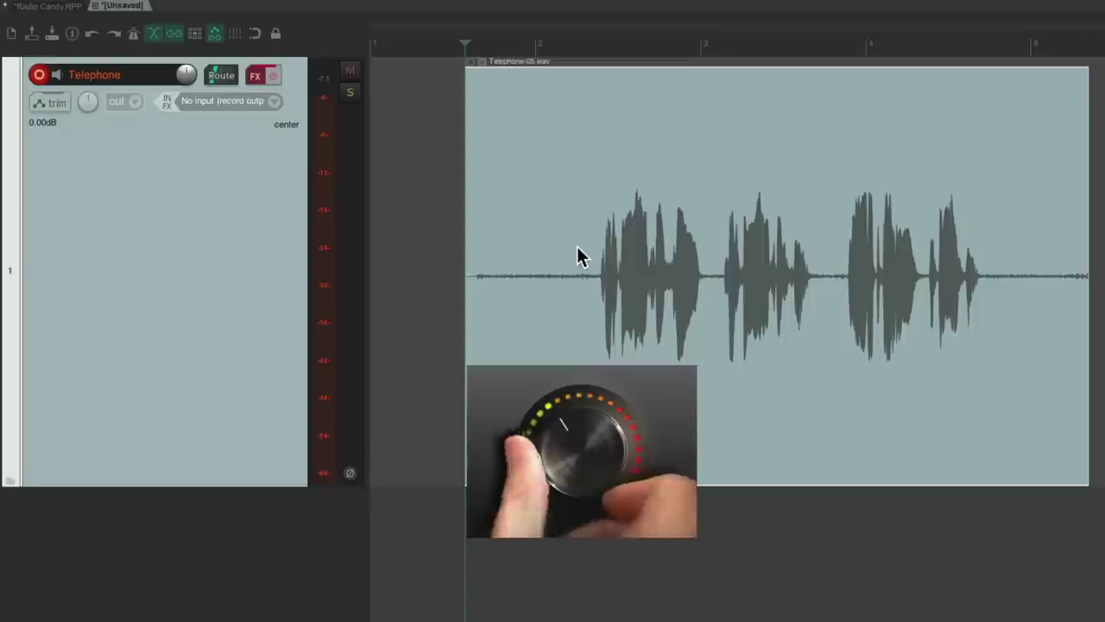
key(space)
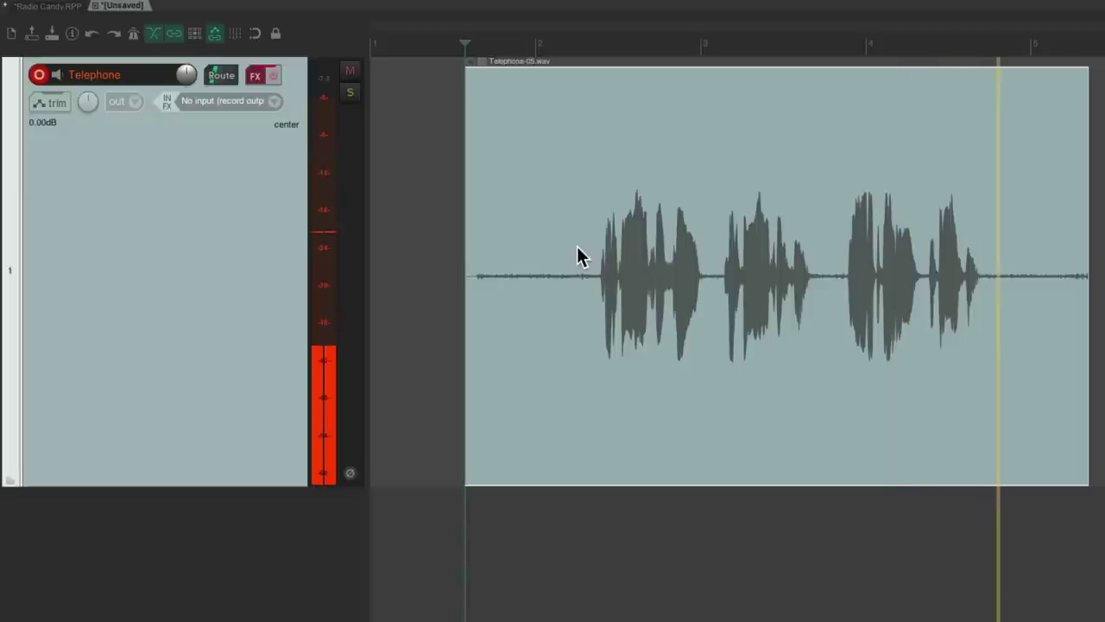
key(space)
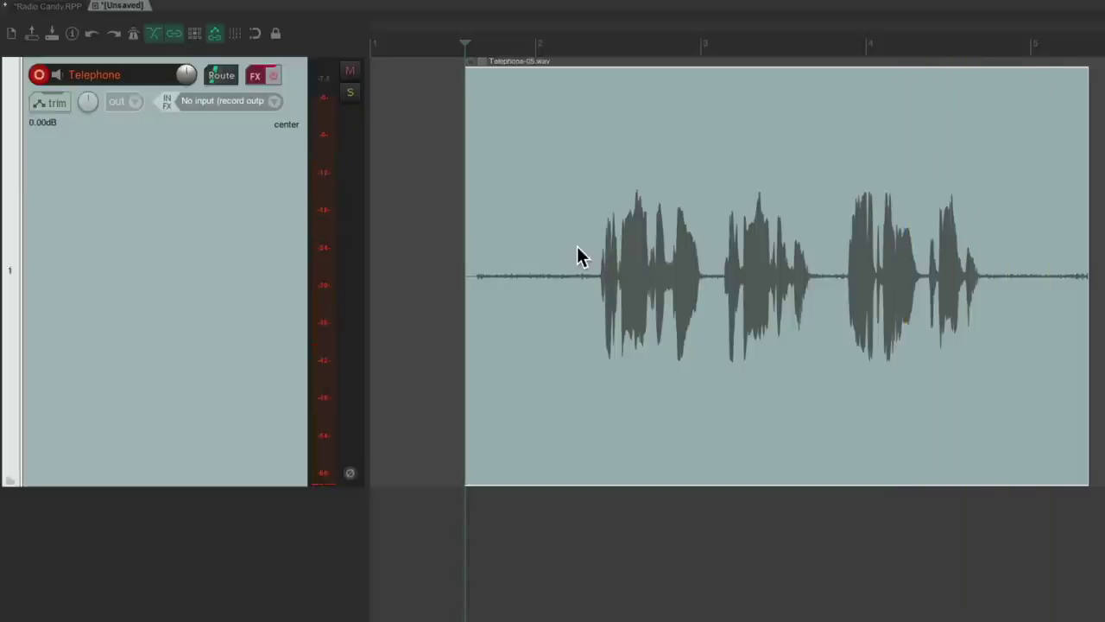